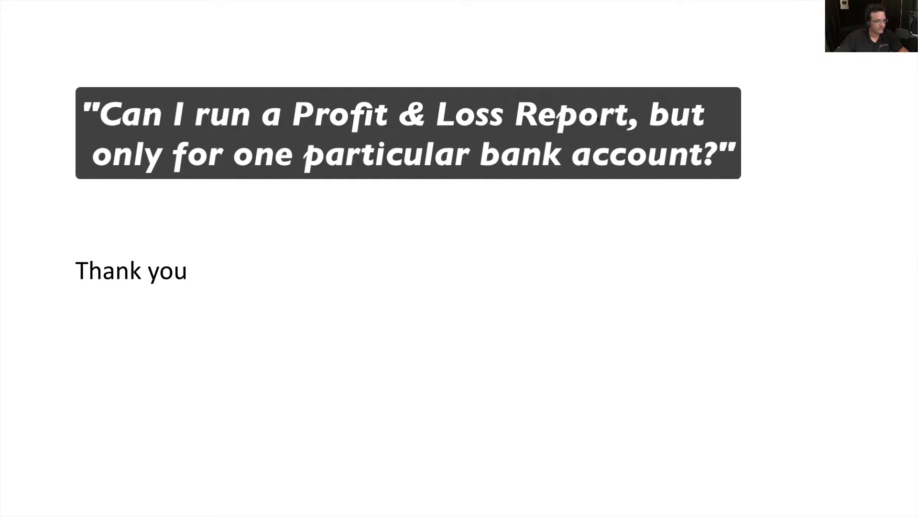
- Exit the Google Slides slideshow and switch to the QuickBooks Lists tab in Chrome
{"action": "key", "text": "Escape"}
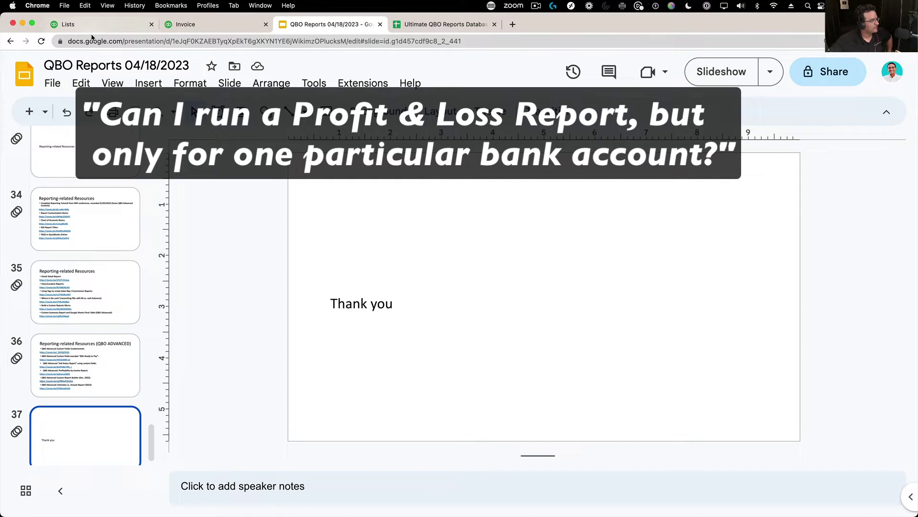
{"action": "left_click", "coordinate": [93, 26]}
- Close the Lists tab and load the QuickBooks homepage by entering qbo in the address bar
{"action": "left_click", "coordinate": [151, 24]}
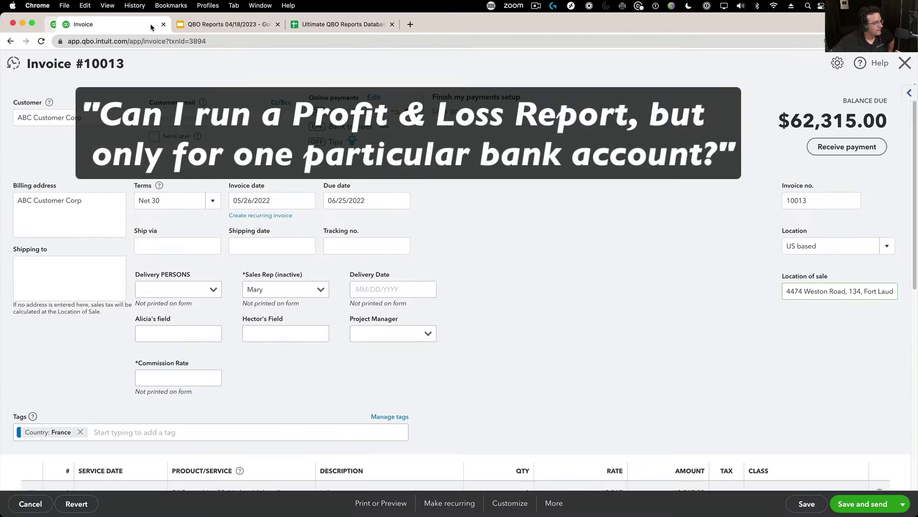
{"action": "left_click", "coordinate": [119, 41]}
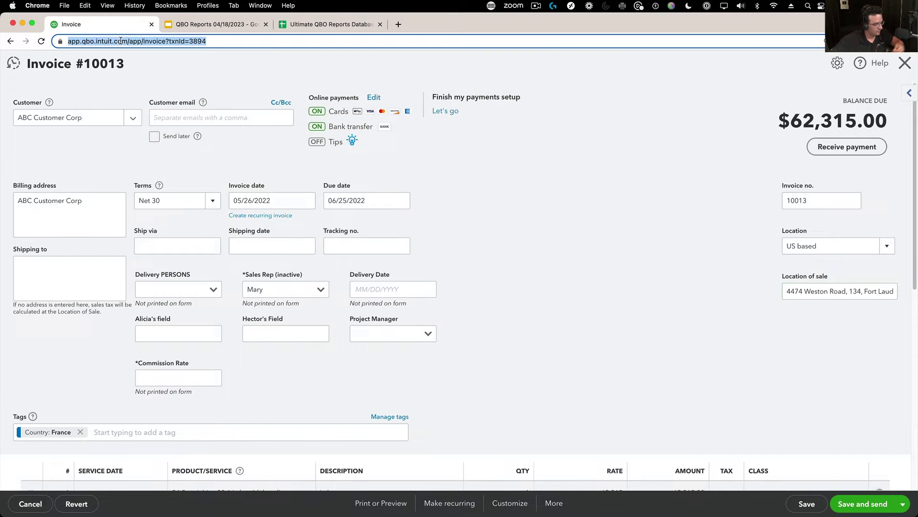
{"action": "type", "text": "qbo"}
{"action": "key", "text": "Return"}
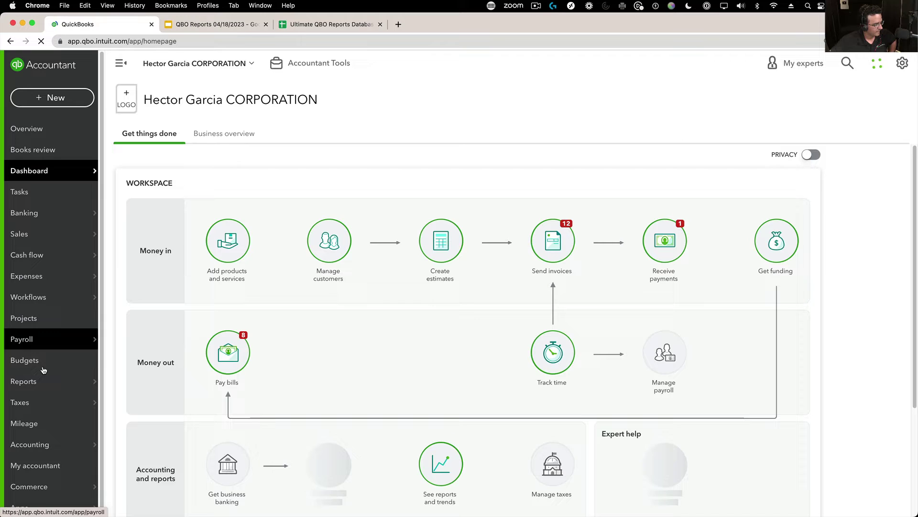
- Open the Profit and Loss report from Reports and collapse its account groups
{"action": "left_click", "coordinate": [130, 381]}
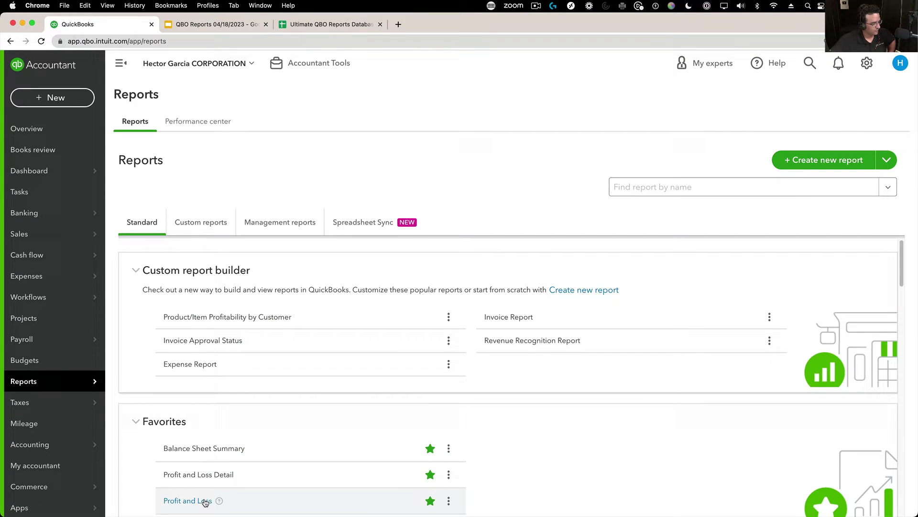
{"action": "left_click", "coordinate": [187, 500]}
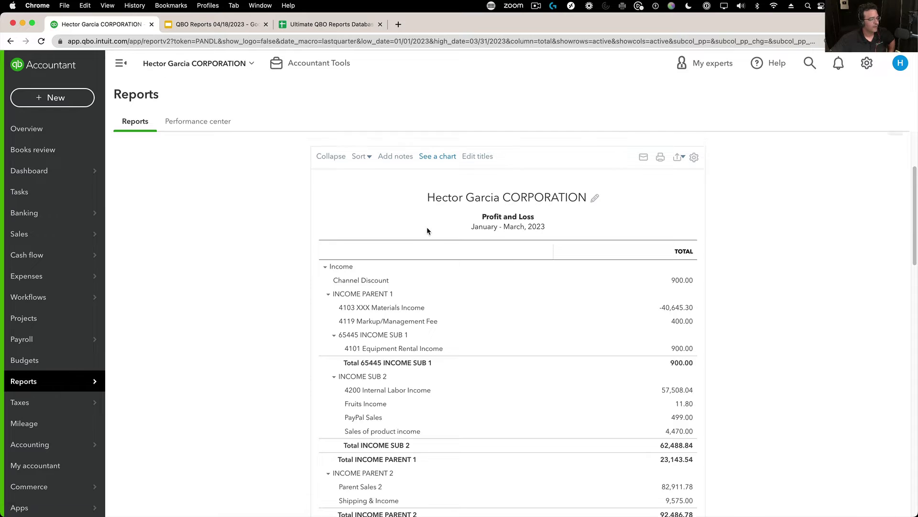
{"action": "left_click", "coordinate": [328, 282]}
{"action": "scroll", "coordinate": [684, 328], "scroll_direction": "down", "scroll_amount": 3}
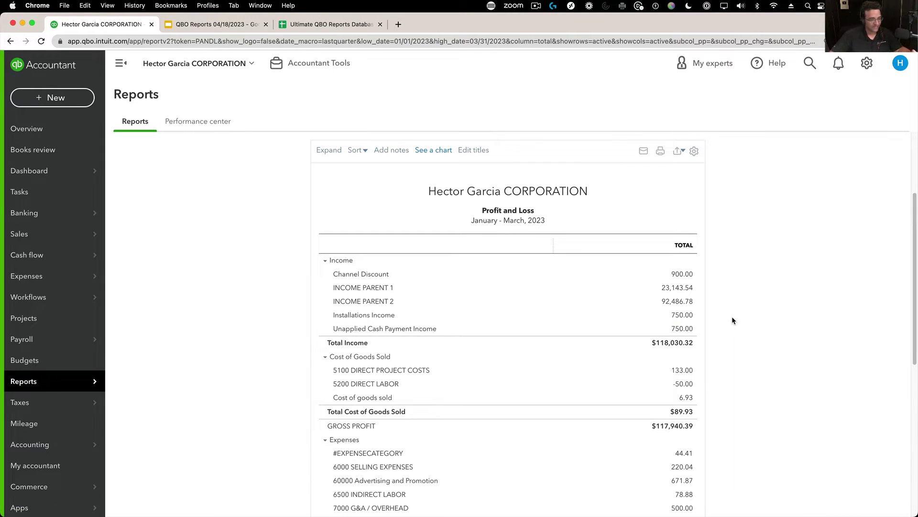
{"action": "scroll", "coordinate": [732, 317], "scroll_direction": "down", "scroll_amount": 1}
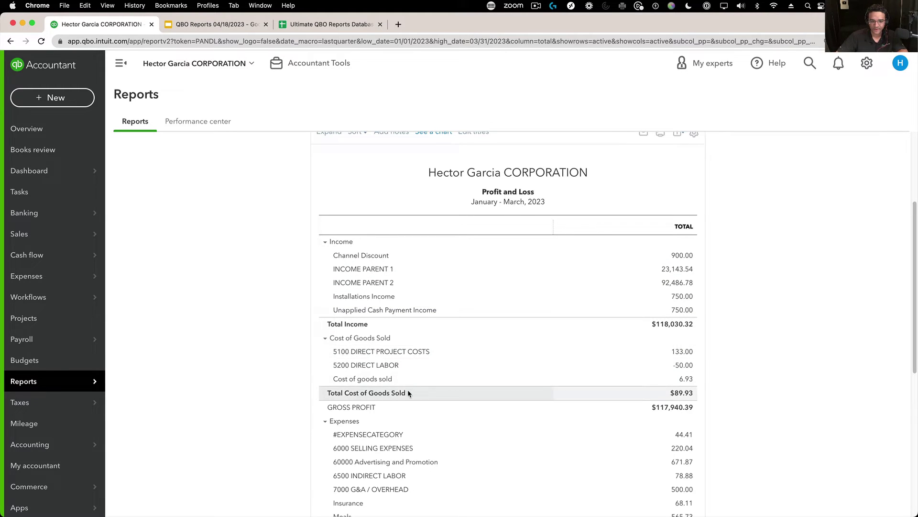
{"action": "scroll", "coordinate": [385, 433], "scroll_direction": "down", "scroll_amount": 2}
{"action": "scroll", "coordinate": [385, 433], "scroll_direction": "up", "scroll_amount": 6}
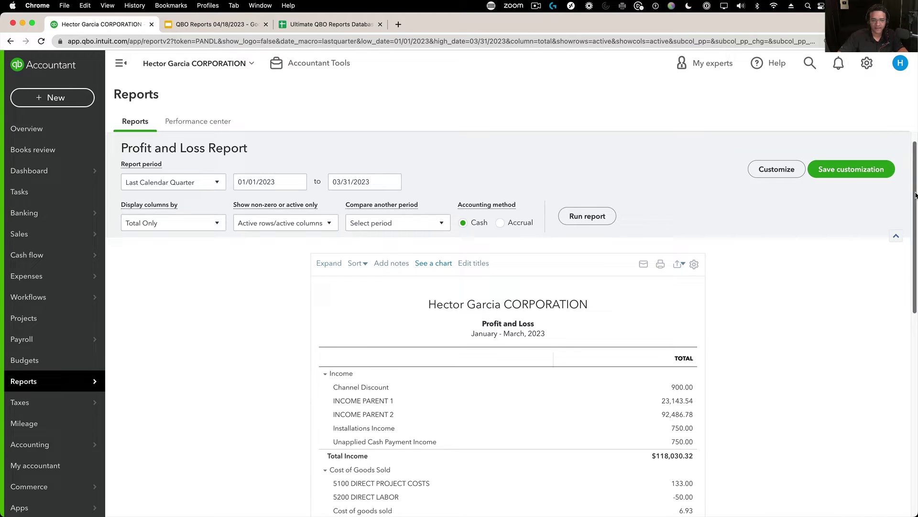
{"action": "left_click", "coordinate": [770, 170]}
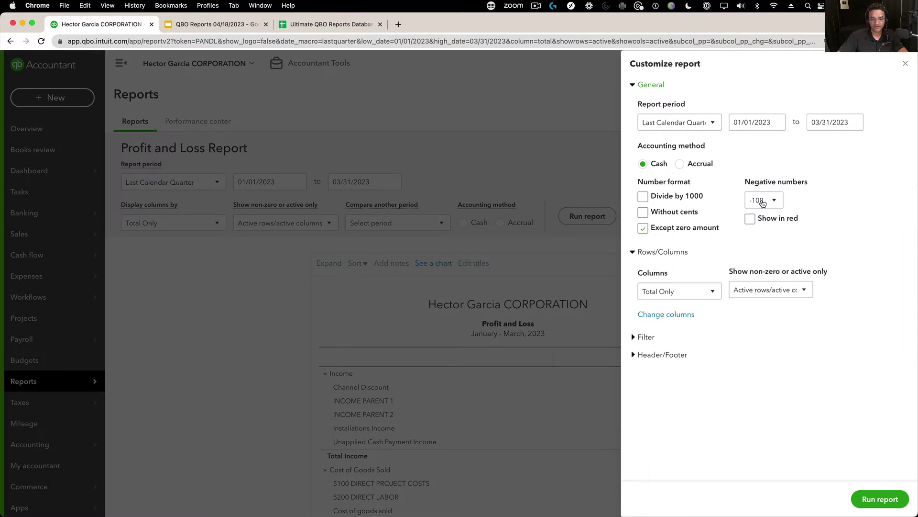
{"action": "left_click", "coordinate": [647, 337]}
{"action": "scroll", "coordinate": [778, 347], "scroll_direction": "down", "scroll_amount": 5}
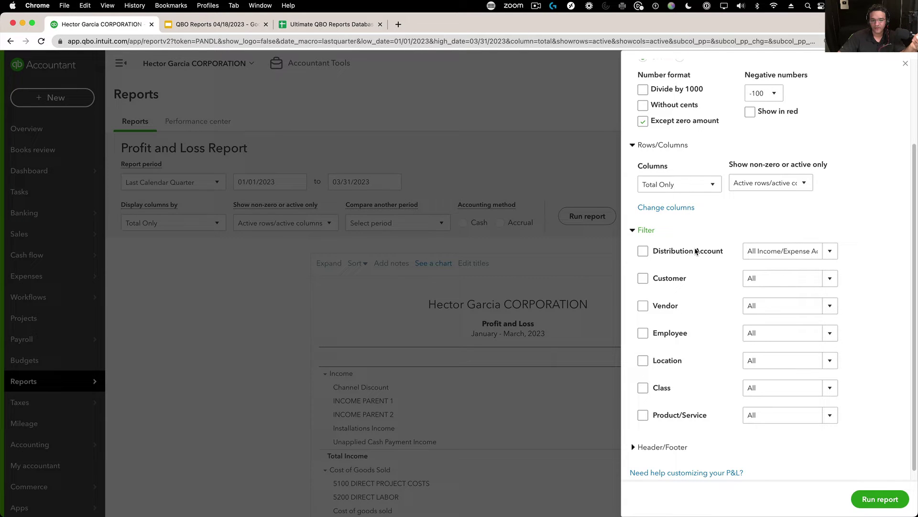
{"action": "left_click", "coordinate": [643, 250]}
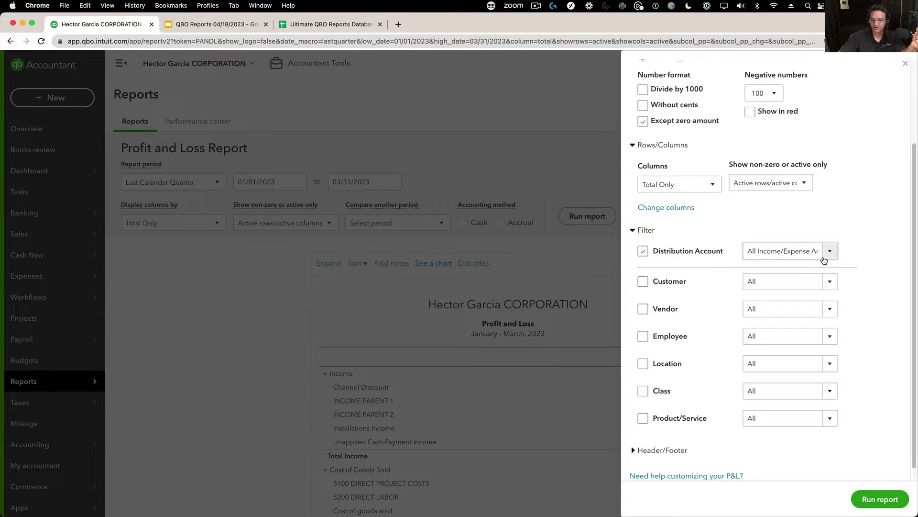
{"action": "left_click", "coordinate": [830, 253]}
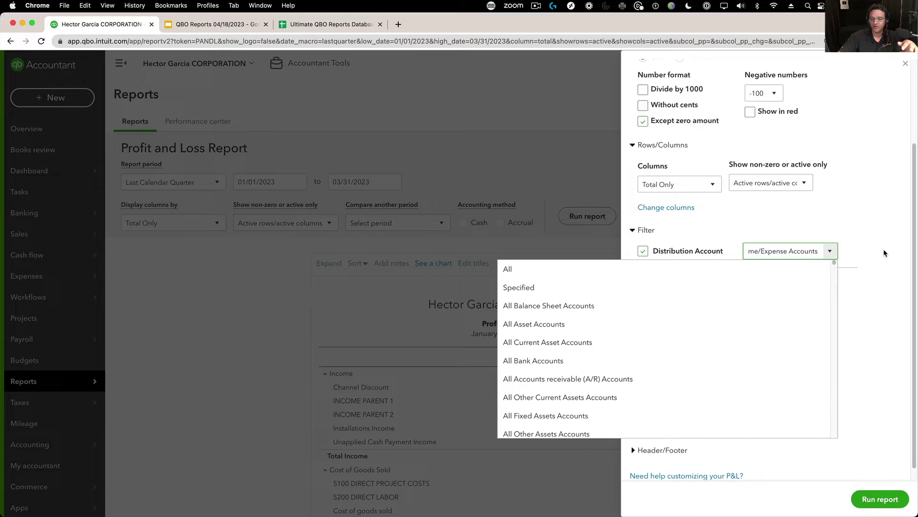
{"action": "left_click", "coordinate": [830, 252]}
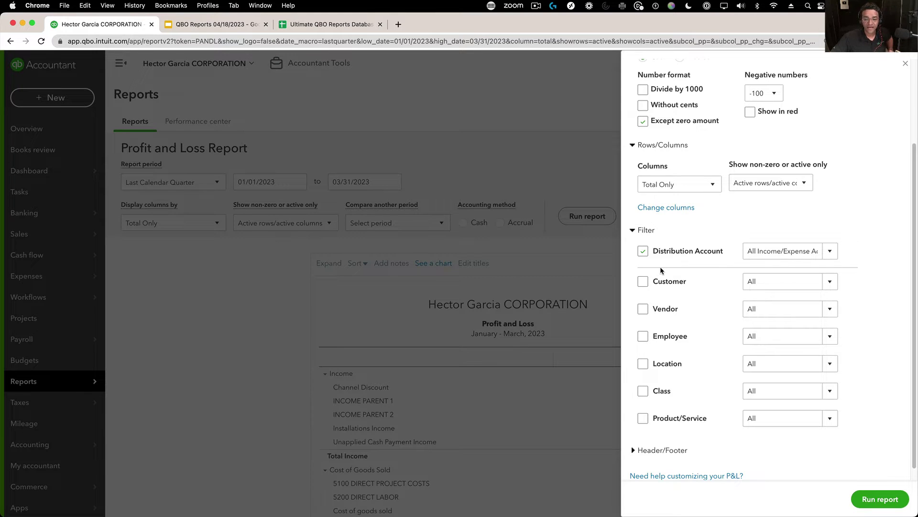
{"action": "left_click", "coordinate": [643, 251]}
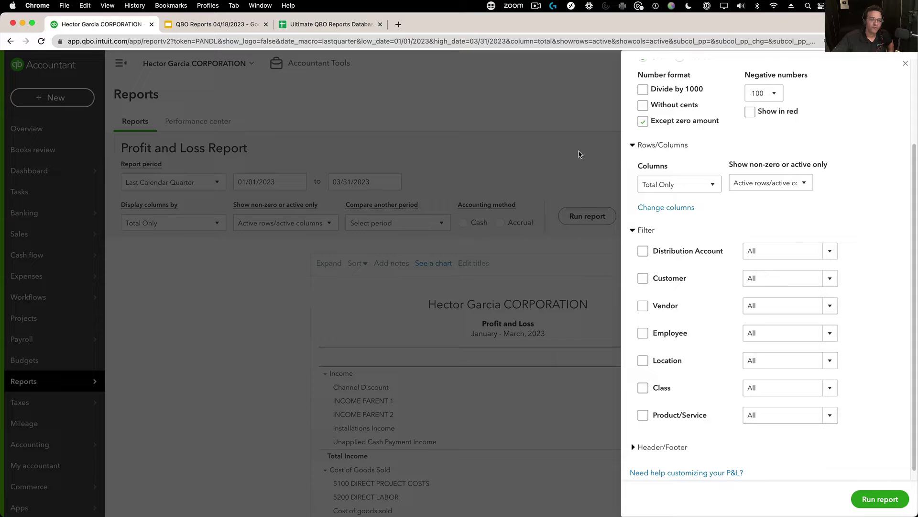
{"action": "left_click", "coordinate": [906, 64]}
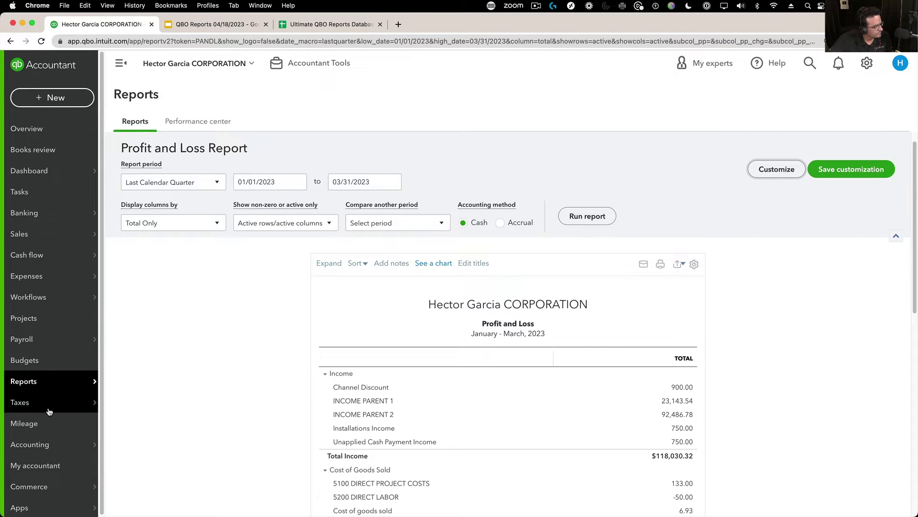
- Open the Balance Sheet report, then go to the Tags page from the gear menu
{"action": "mouse_move", "coordinate": [46, 380]}
{"action": "left_click", "coordinate": [120, 382]}
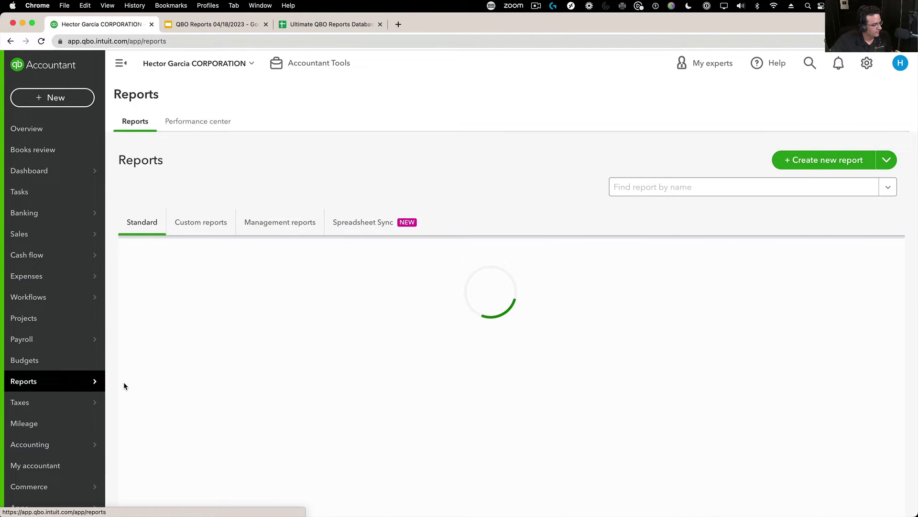
{"action": "scroll", "coordinate": [274, 415], "scroll_direction": "down", "scroll_amount": 5}
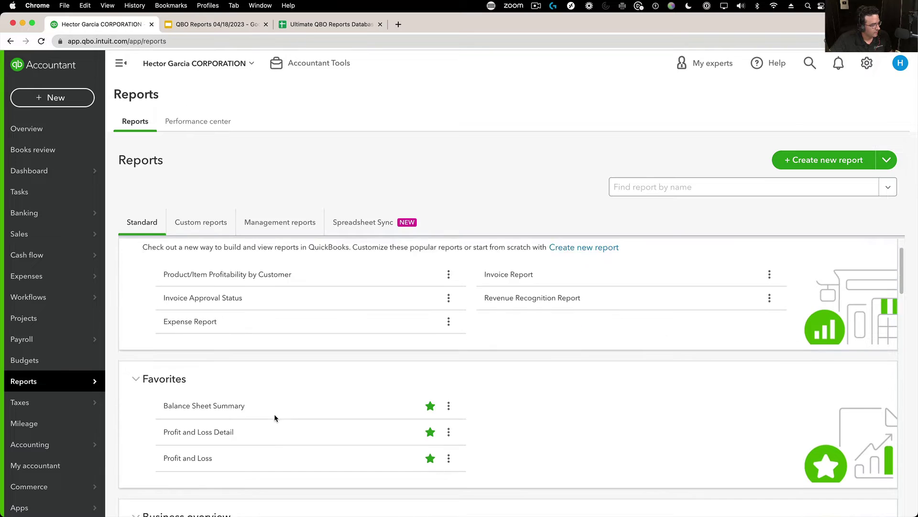
{"action": "scroll", "coordinate": [251, 431], "scroll_direction": "down", "scroll_amount": 2}
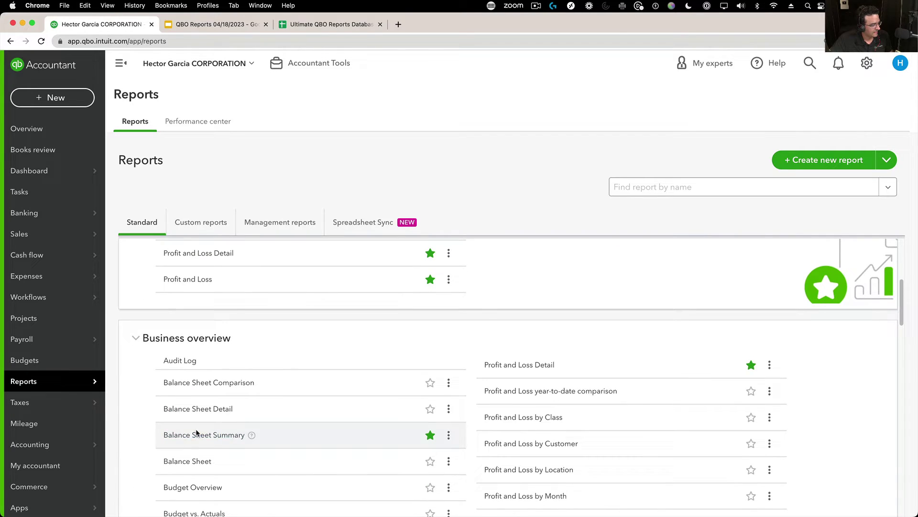
{"action": "left_click", "coordinate": [185, 460]}
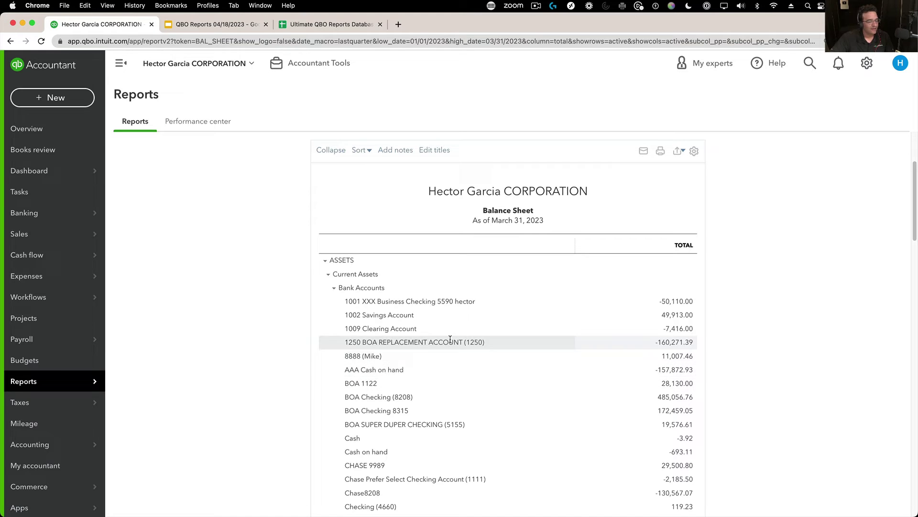
{"action": "left_click", "coordinate": [867, 63]}
{"action": "left_click", "coordinate": [536, 214]}
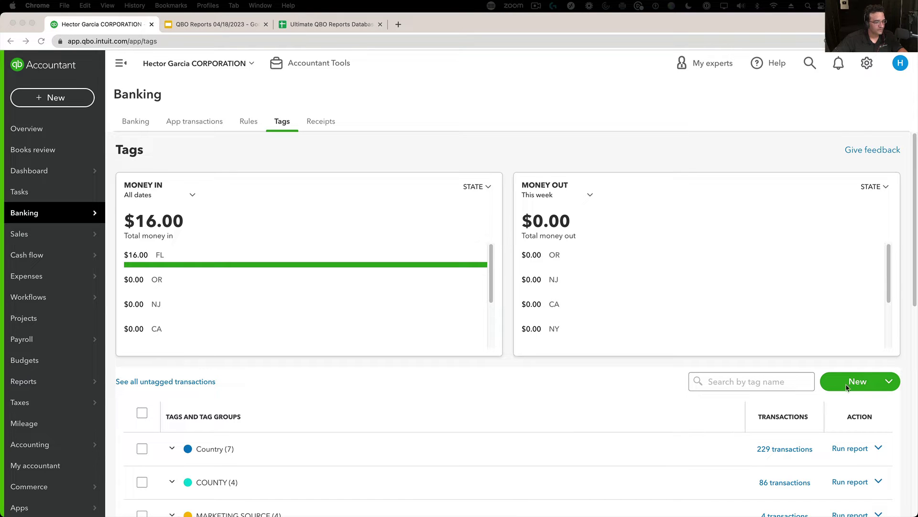
- Create a new tag group named ACCOUNT
{"action": "left_click", "coordinate": [847, 383]}
{"action": "left_click", "coordinate": [854, 383]}
{"action": "left_click", "coordinate": [851, 404]}
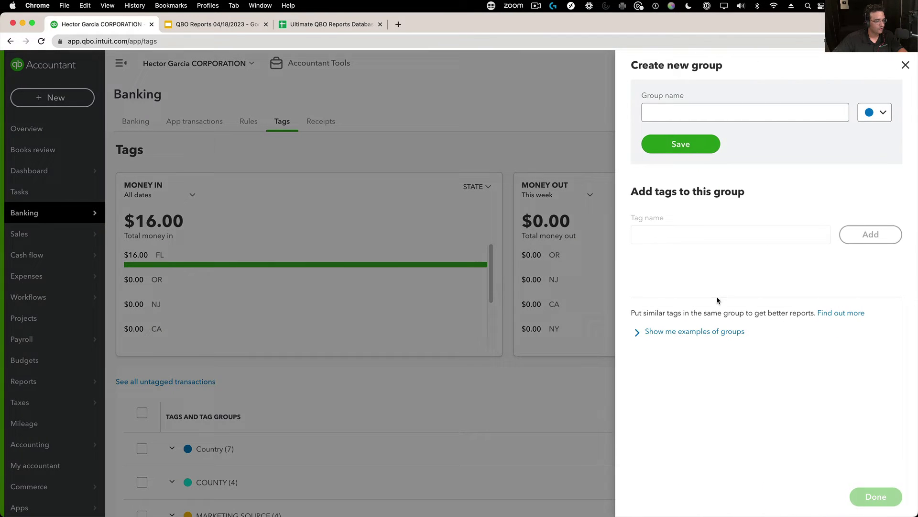
{"action": "left_click", "coordinate": [694, 111]}
{"action": "type", "text": "A"}
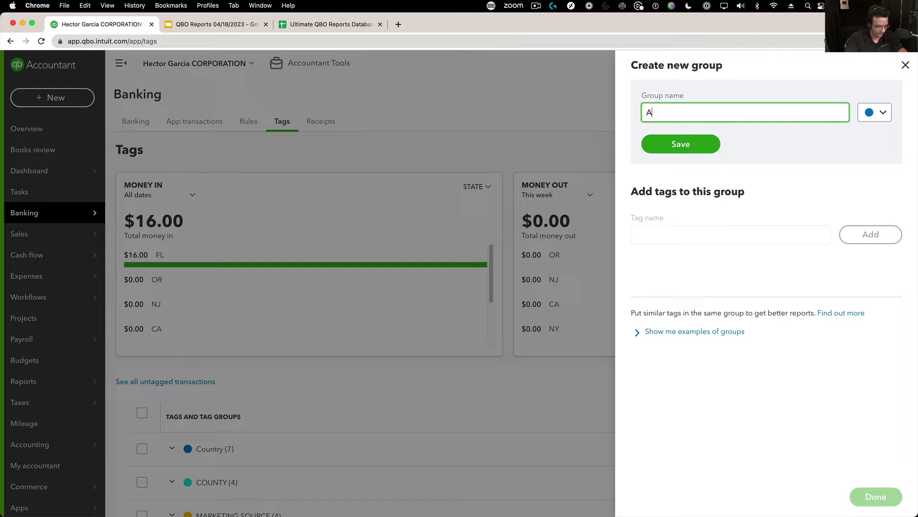
{"action": "type", "text": "CCOUNT"}
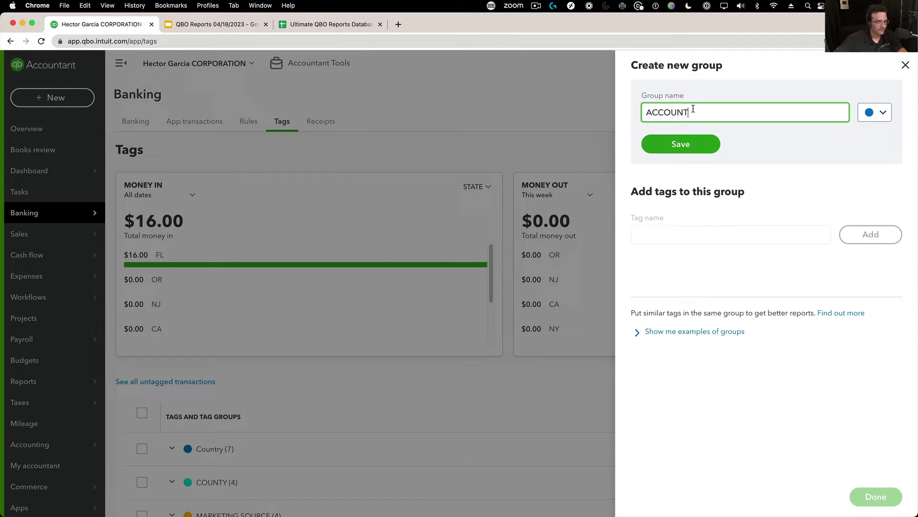
{"action": "left_click", "coordinate": [681, 144]}
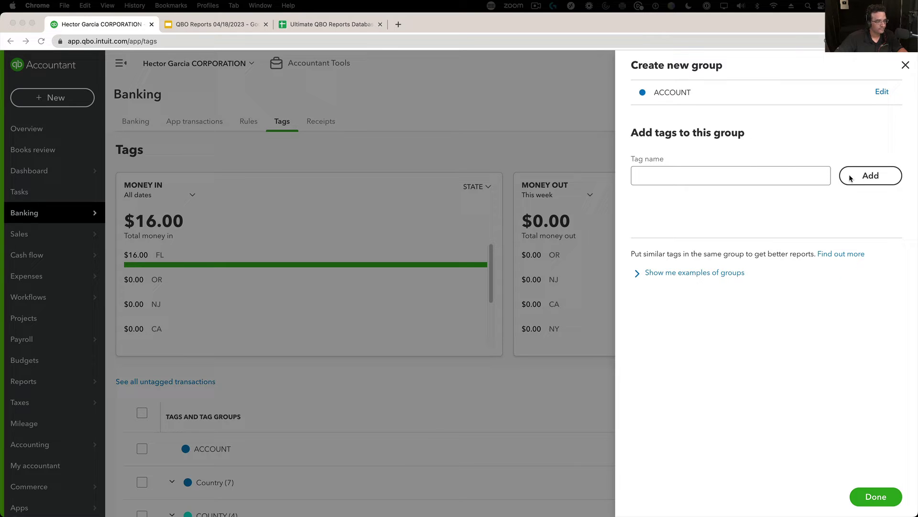
- Add tags ACCOUNT 1 and ACCOUNT 2 to the ACCOUNT group and finish the group
{"action": "left_click", "coordinate": [636, 172]}
{"action": "type", "text": "AC"}
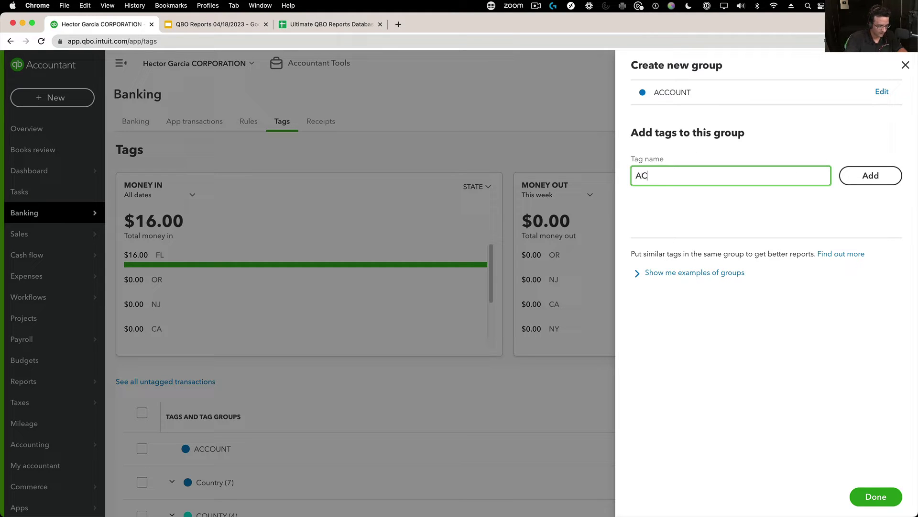
{"action": "type", "text": "COUNT 1"}
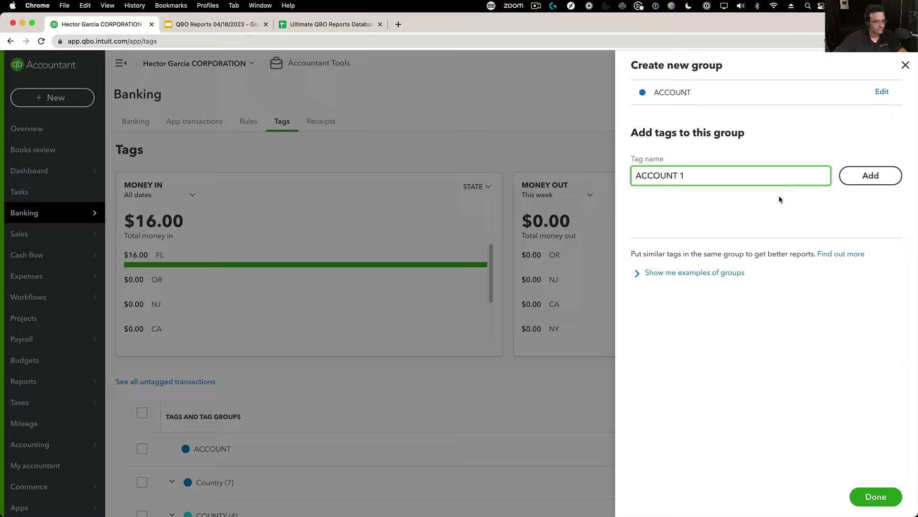
{"action": "key", "text": "Return"}
{"action": "type", "text": "AC"}
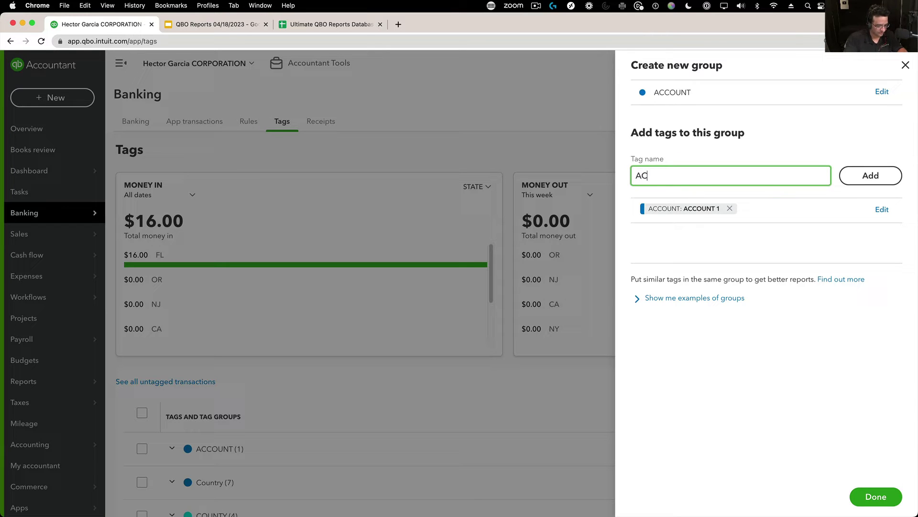
{"action": "type", "text": "COUNT "}
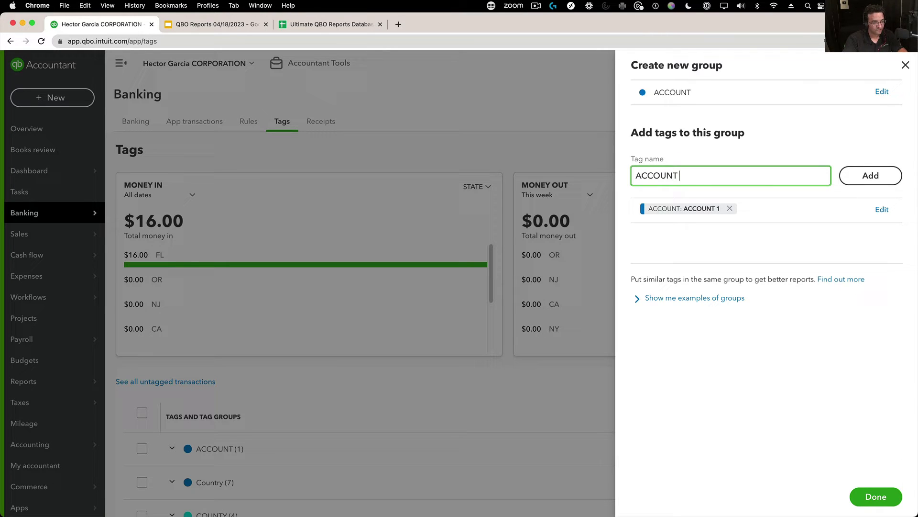
{"action": "type", "text": "2"}
{"action": "left_click", "coordinate": [869, 176]}
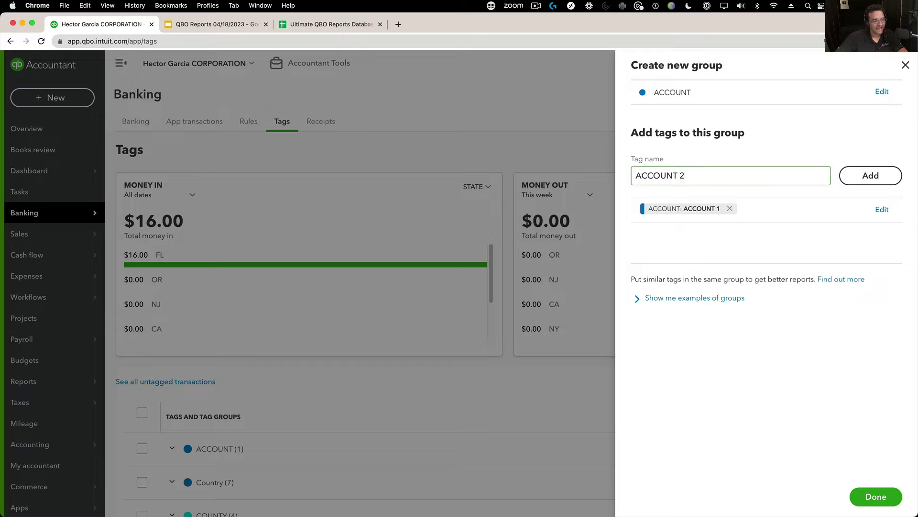
{"action": "left_click", "coordinate": [869, 175]}
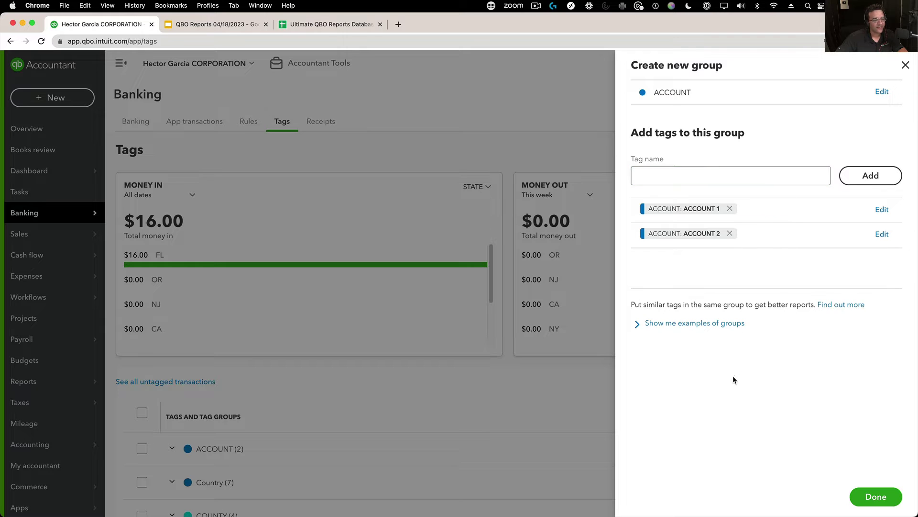
{"action": "left_click", "coordinate": [873, 497]}
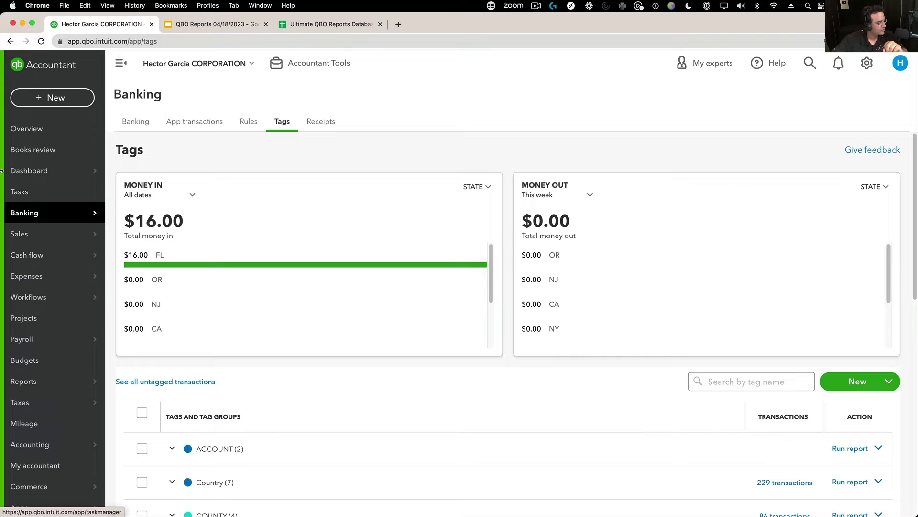
- In the chart of accounts, add Checking bank account ACCOUNT 1 under Bank Accounts
{"action": "left_click", "coordinate": [865, 64]}
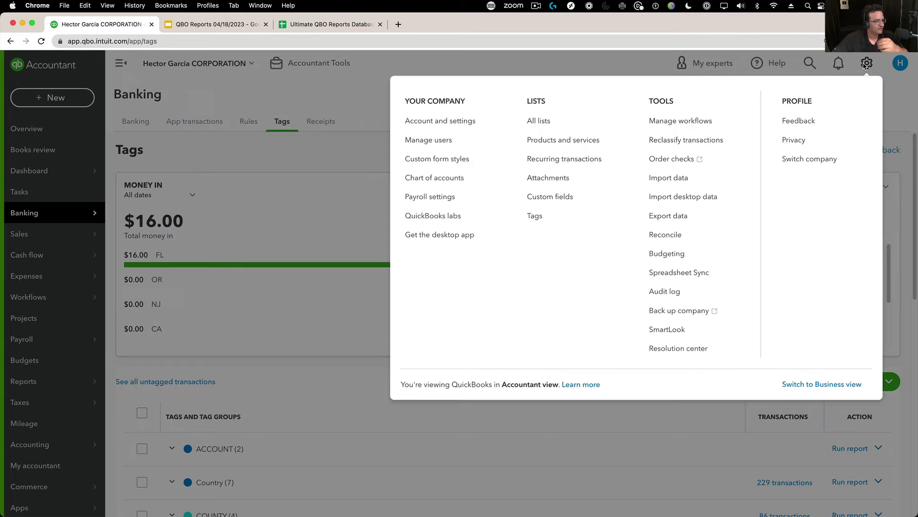
{"action": "left_click", "coordinate": [442, 180]}
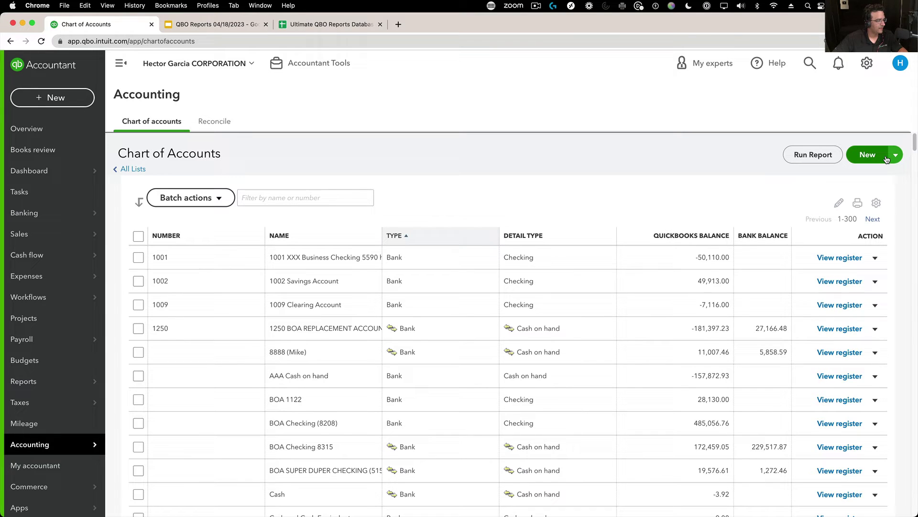
{"action": "left_click", "coordinate": [883, 156]}
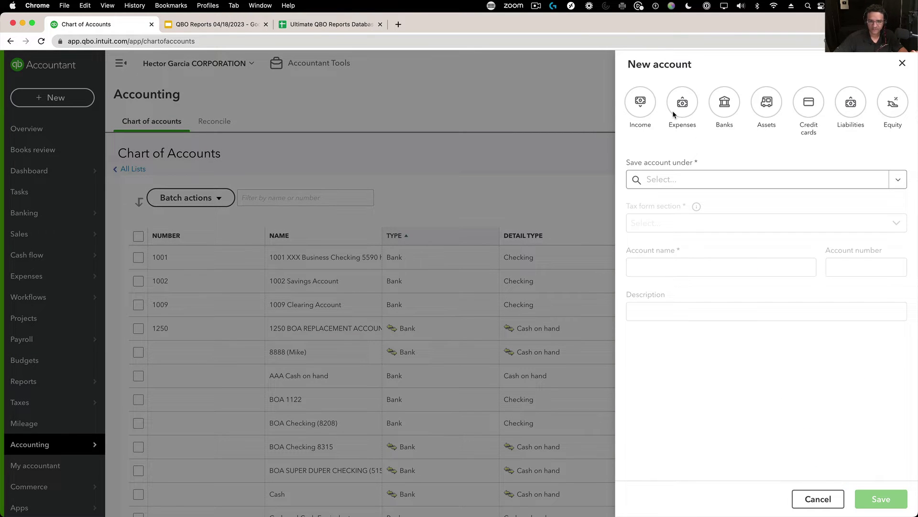
{"action": "left_click", "coordinate": [731, 109]}
{"action": "left_click", "coordinate": [687, 185]}
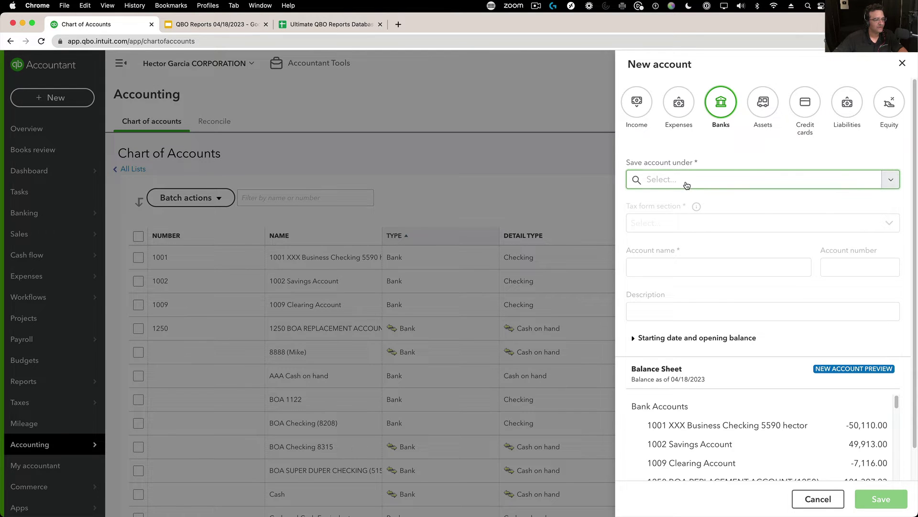
{"action": "left_click", "coordinate": [688, 203]}
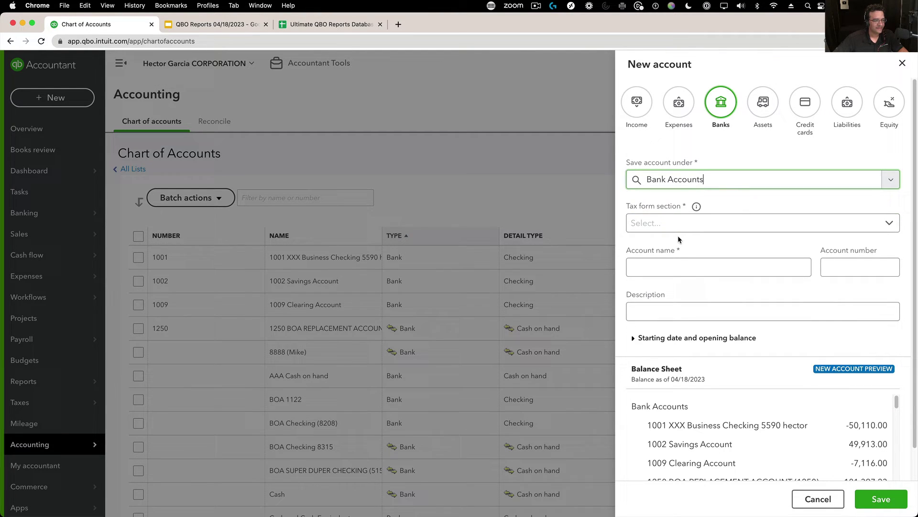
{"action": "left_click", "coordinate": [672, 228]}
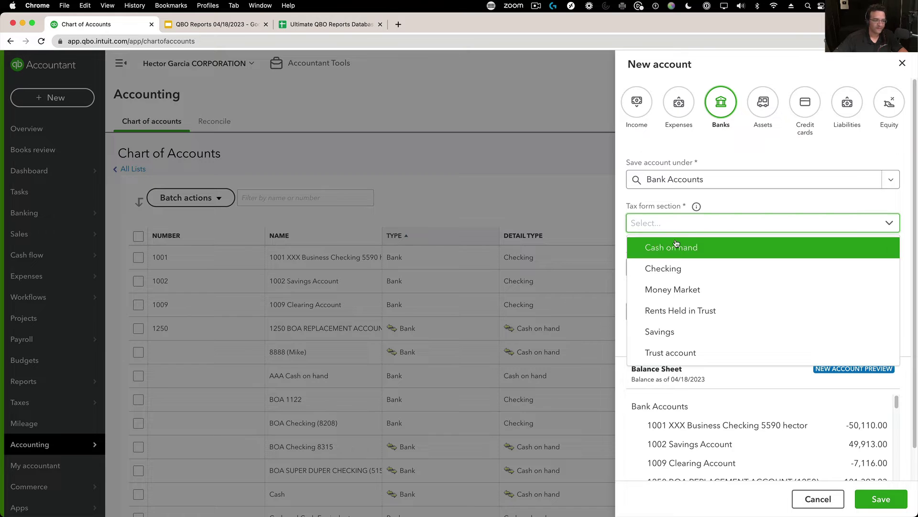
{"action": "left_click", "coordinate": [667, 268]}
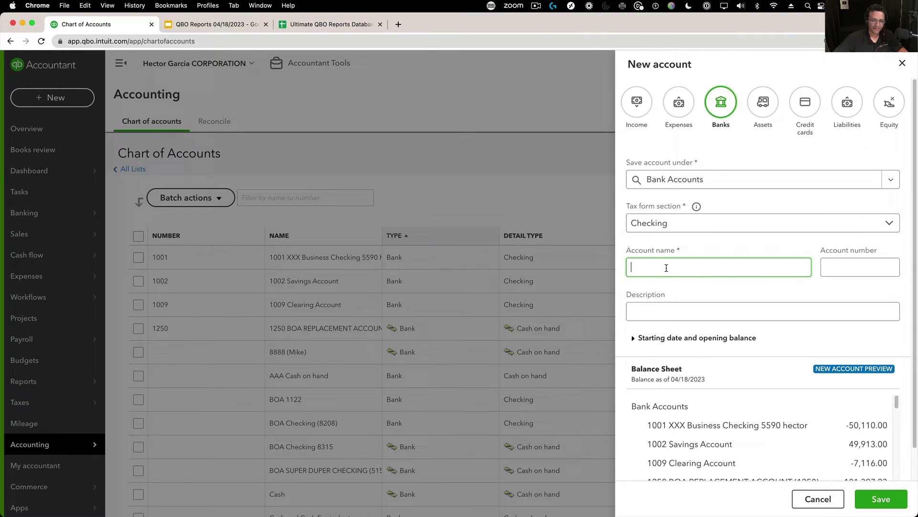
{"action": "type", "text": "ACOUN"}
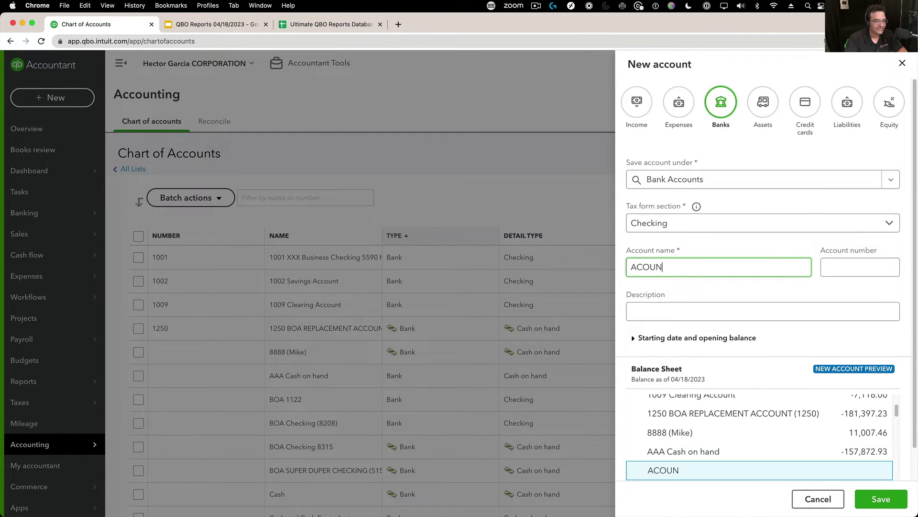
{"action": "key", "text": "BackSpace"}
{"action": "type", "text": "COUNT 1"}
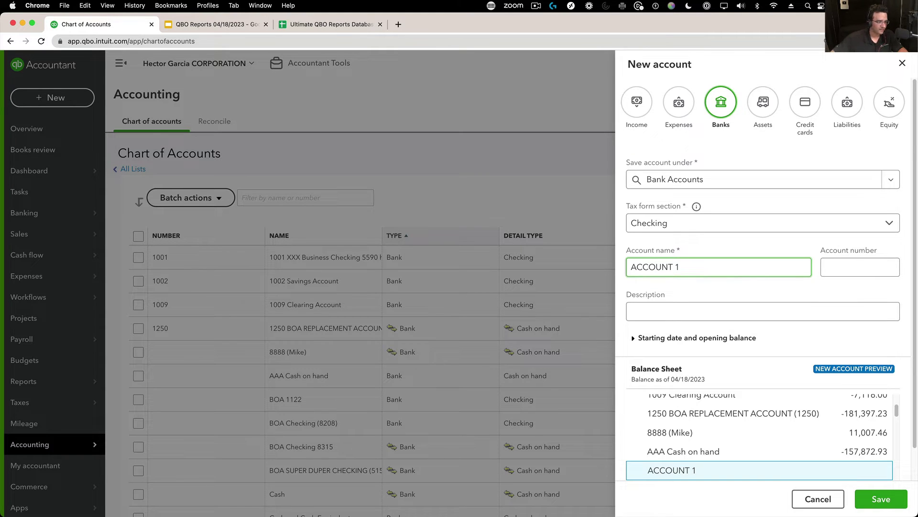
{"action": "left_click", "coordinate": [881, 498]}
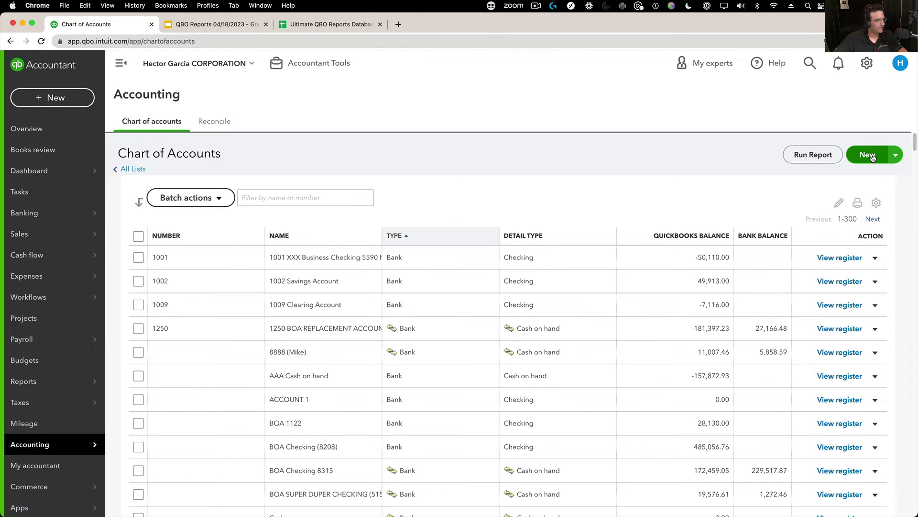
- Add a second Checking bank account named ACCOUNT 2 under Bank Accounts
{"action": "left_click", "coordinate": [872, 155]}
{"action": "left_click", "coordinate": [665, 180]}
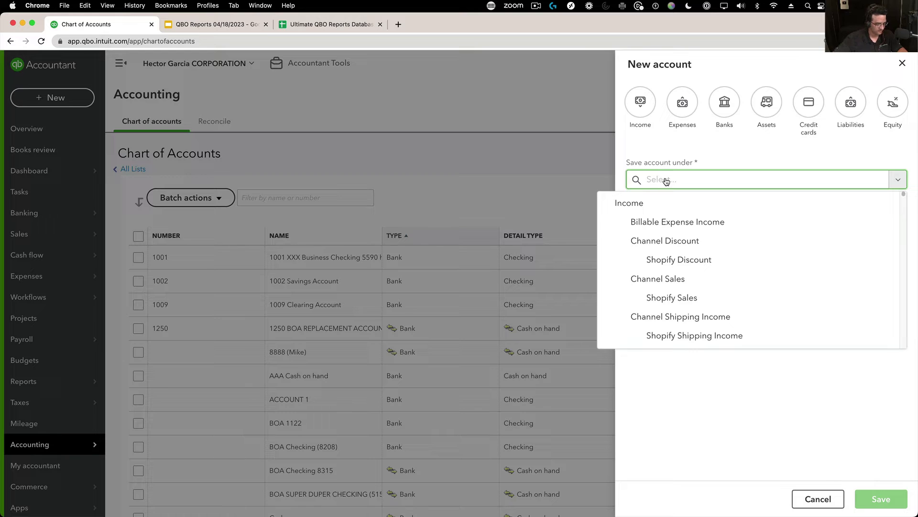
{"action": "type", "text": "bank"}
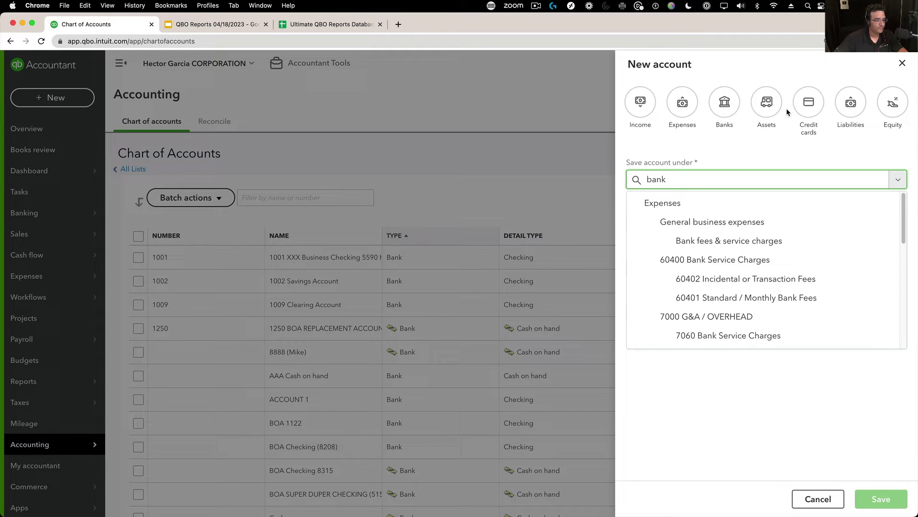
{"action": "left_click", "coordinate": [725, 102]}
{"action": "left_click", "coordinate": [683, 181]}
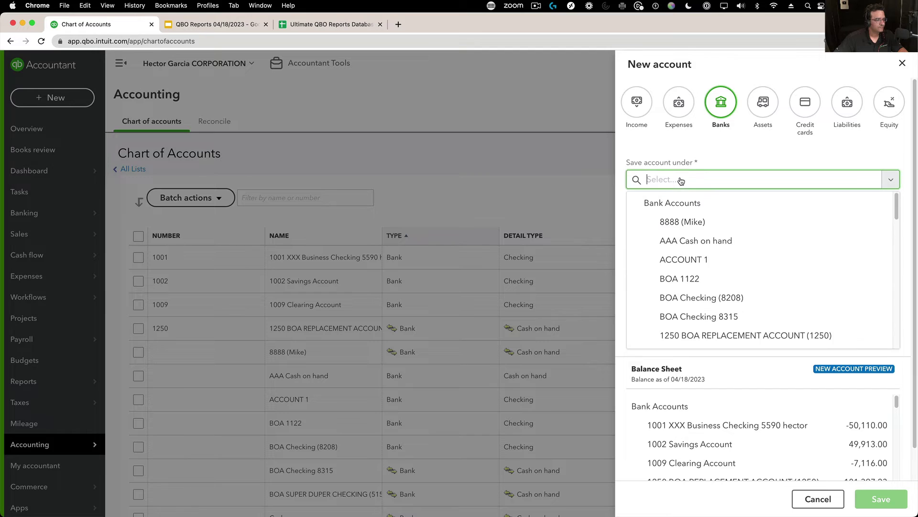
{"action": "left_click", "coordinate": [680, 205]}
{"action": "left_click", "coordinate": [681, 226]}
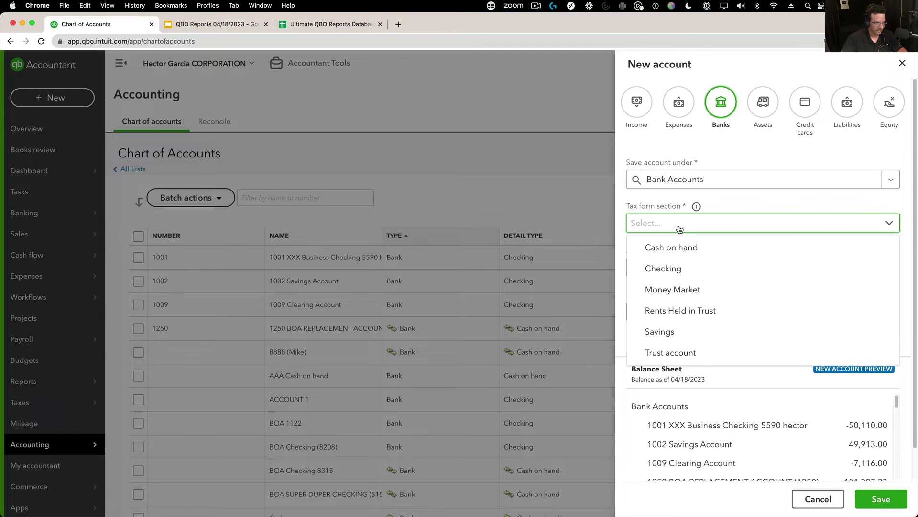
{"action": "left_click", "coordinate": [696, 268]}
{"action": "left_click", "coordinate": [682, 264]}
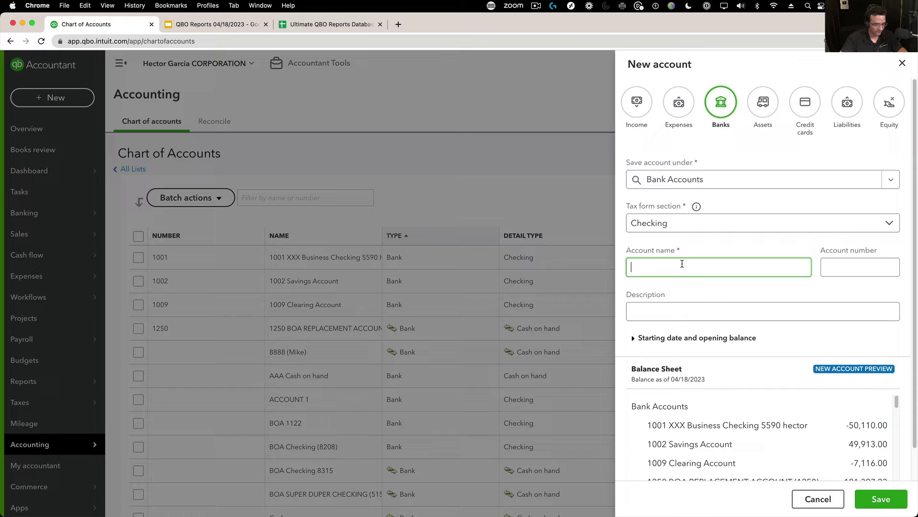
{"action": "type", "text": "ACCOUNT"}
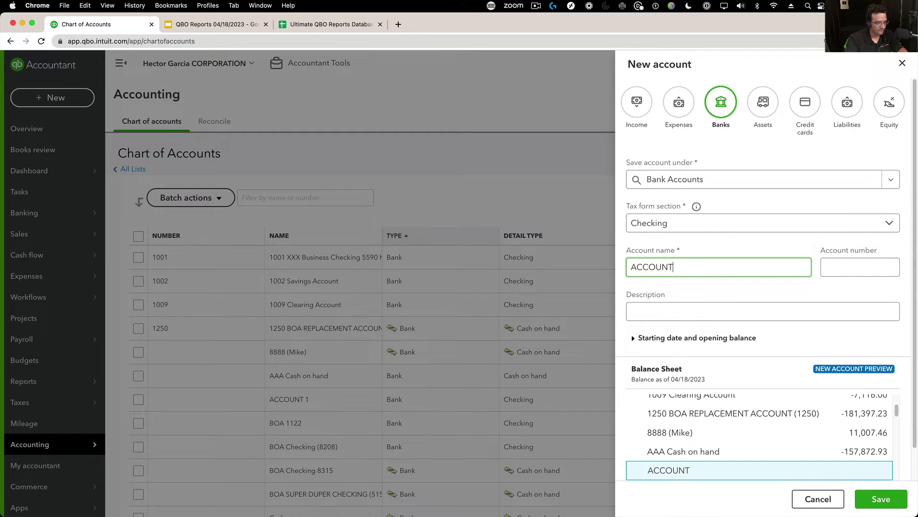
{"action": "type", "text": " 1"}
{"action": "key", "text": "BackSpace"}
{"action": "type", "text": "2"}
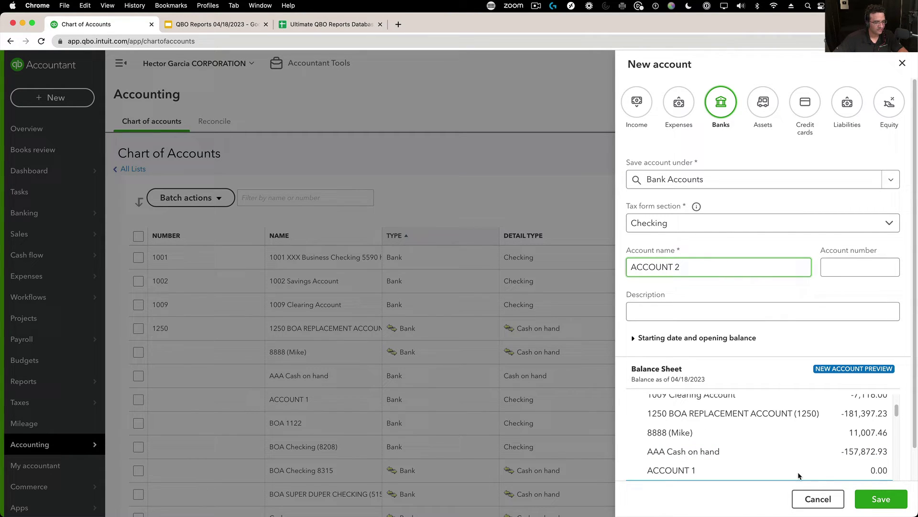
{"action": "left_click", "coordinate": [879, 499]}
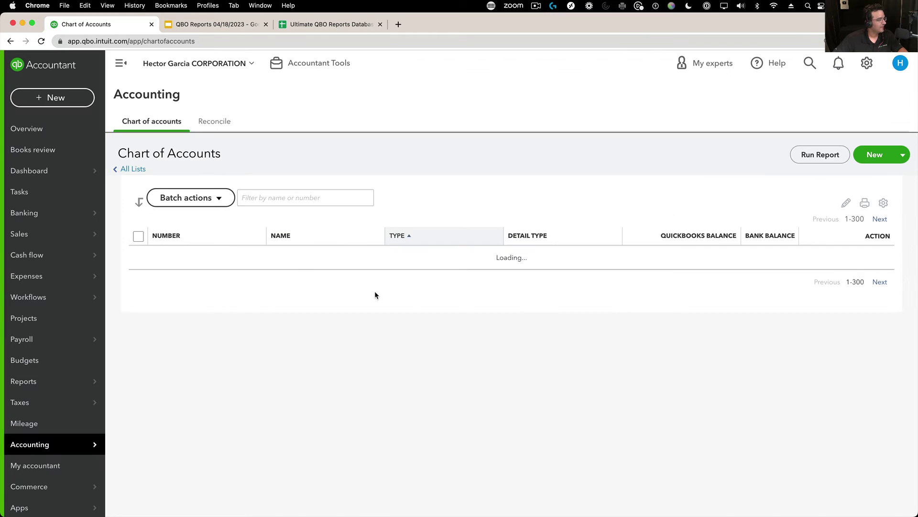
- Open the ACCOUNT 1 register and enter a $56,000 deposit to Channel Sales
{"action": "left_click", "coordinate": [270, 198]}
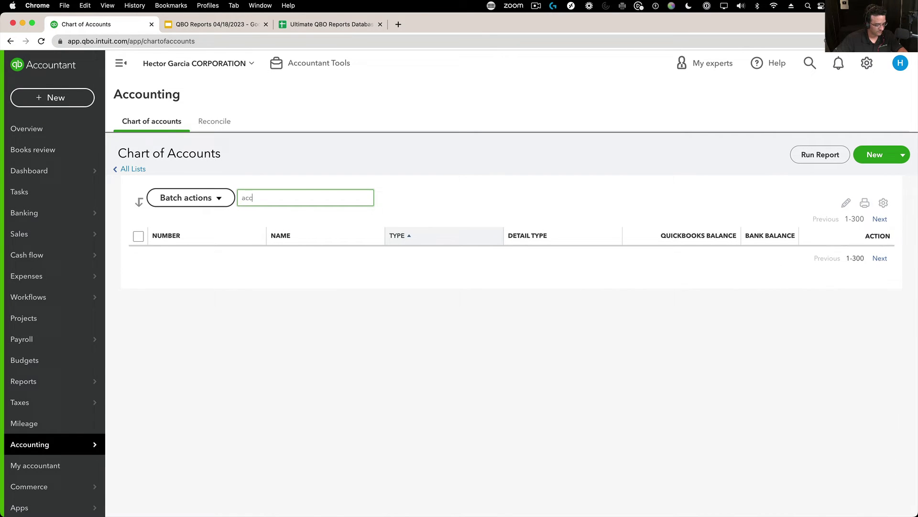
{"action": "type", "text": "ount"}
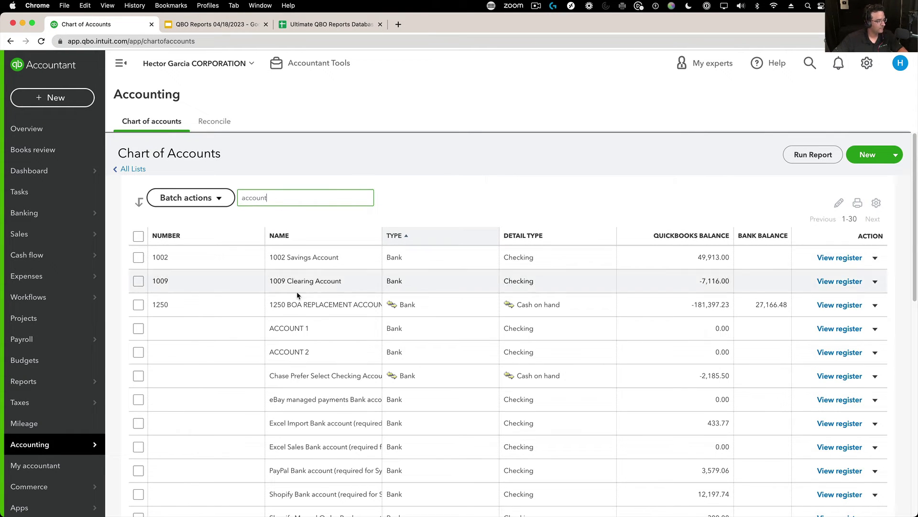
{"action": "left_click", "coordinate": [823, 330]}
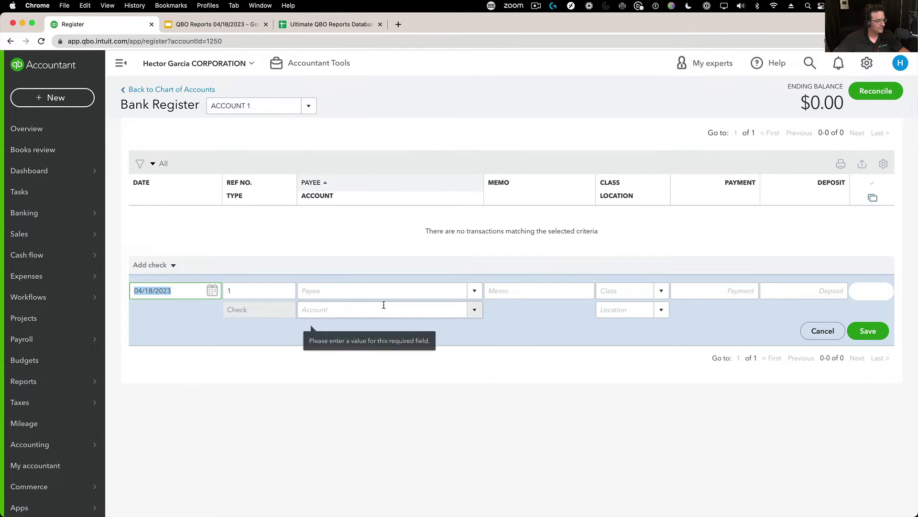
{"action": "left_click", "coordinate": [738, 296]}
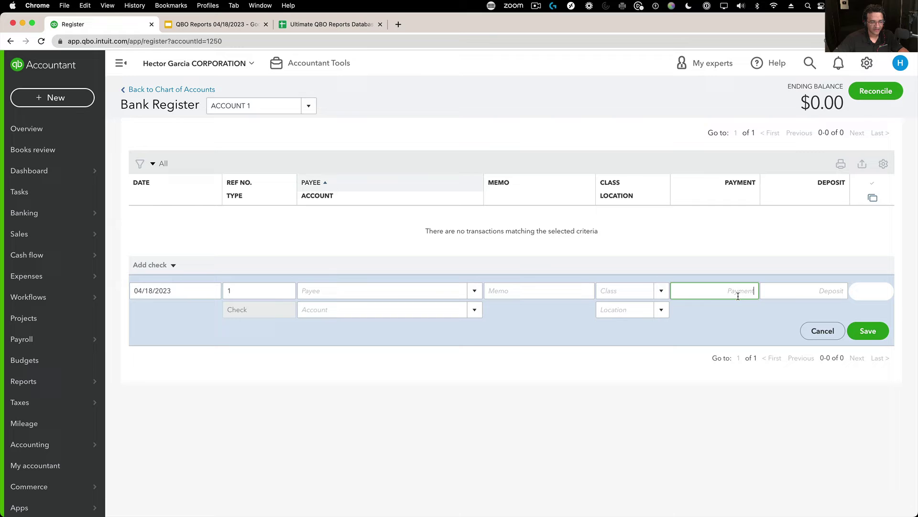
{"action": "key", "text": "Tab"}
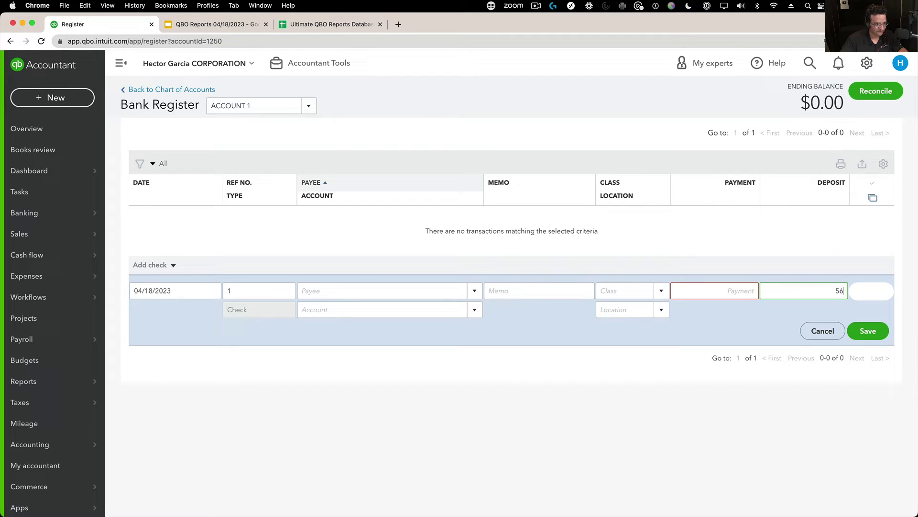
{"action": "type", "text": "56000"}
{"action": "left_click", "coordinate": [481, 315]}
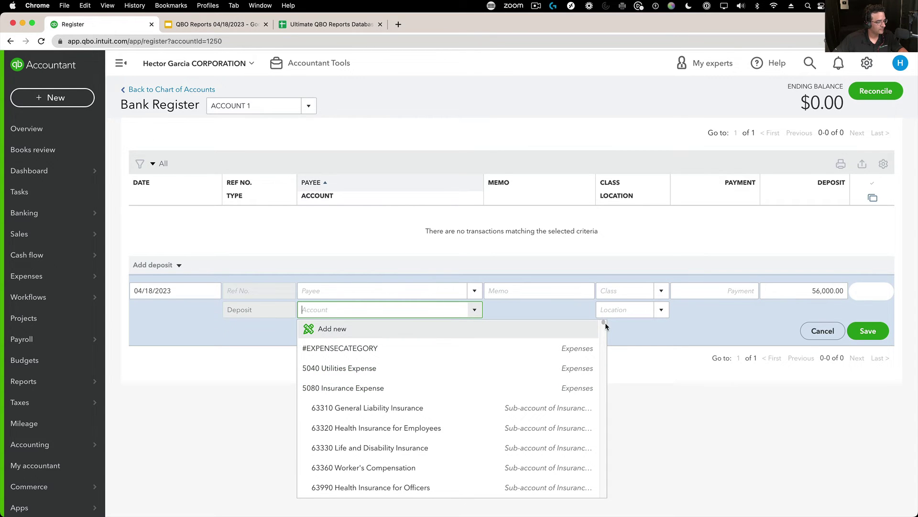
{"action": "left_click_drag", "start_coordinate": [604, 323], "coordinate": [596, 500]}
{"action": "type", "text": "ales"}
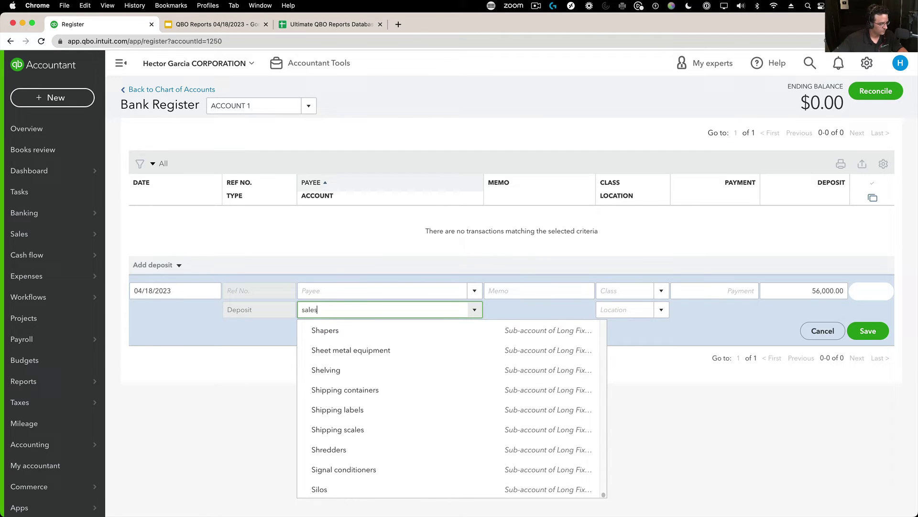
{"action": "left_click", "coordinate": [342, 370]}
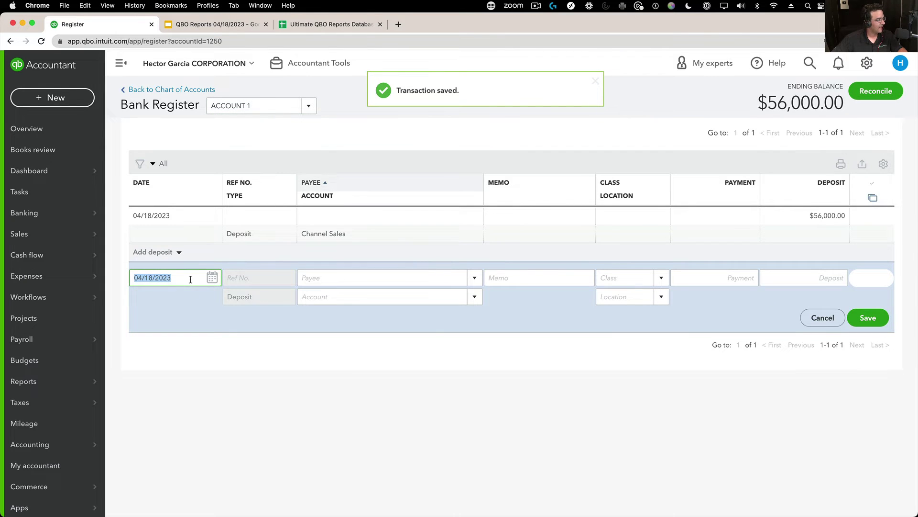
- Record and save a $46,000 check to 7490 Office Supplies in ACCOUNT 1
{"action": "left_click", "coordinate": [404, 297]}
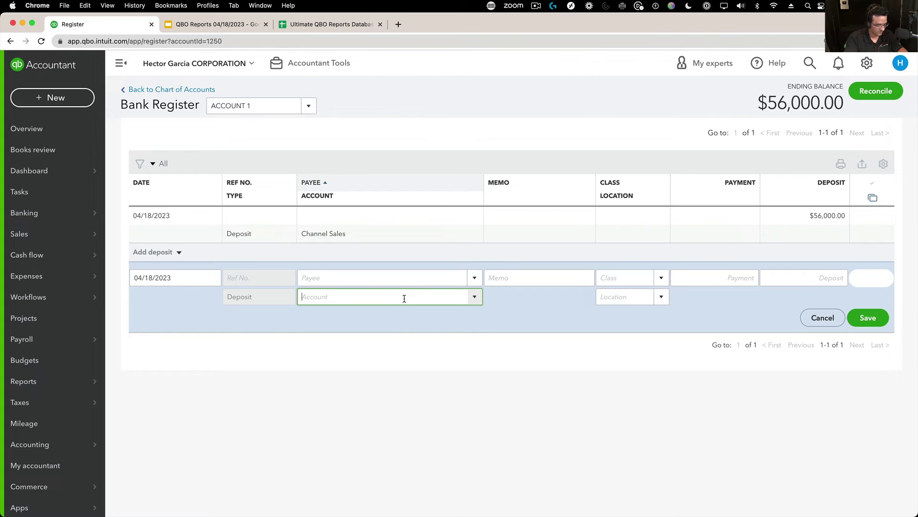
{"action": "type", "text": "off"}
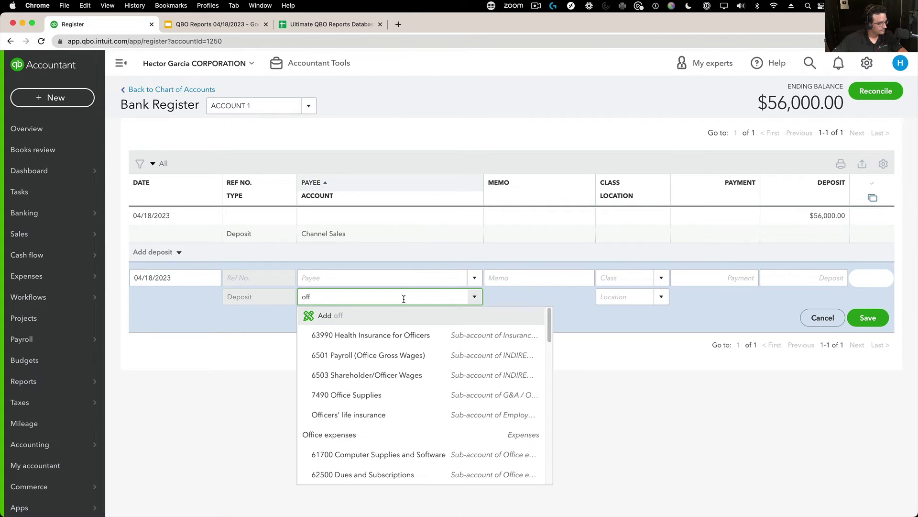
{"action": "left_click", "coordinate": [356, 395]}
{"action": "left_click", "coordinate": [746, 277]}
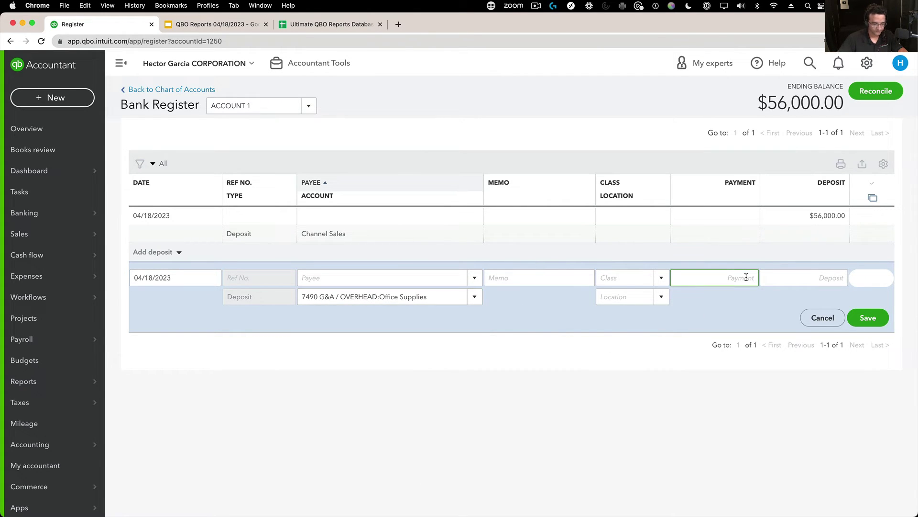
{"action": "type", "text": "46000"}
{"action": "key", "text": "Tab"}
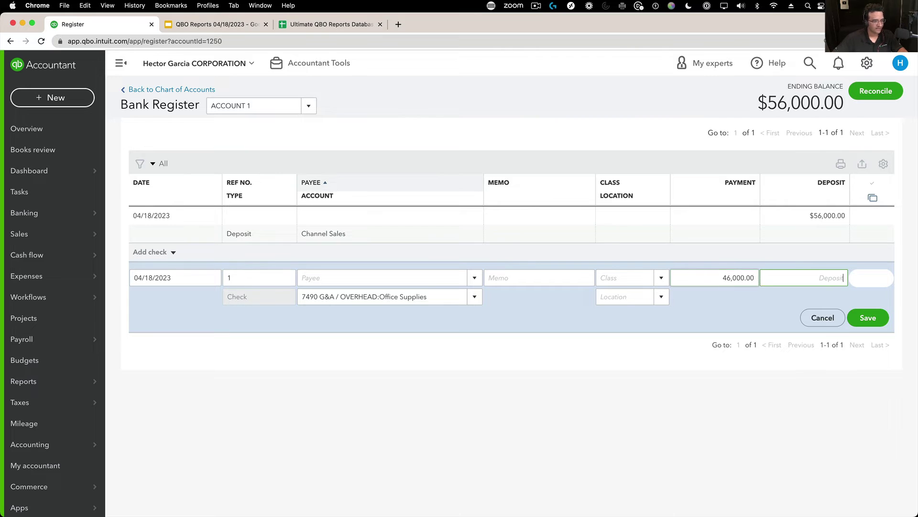
{"action": "left_click", "coordinate": [868, 318]}
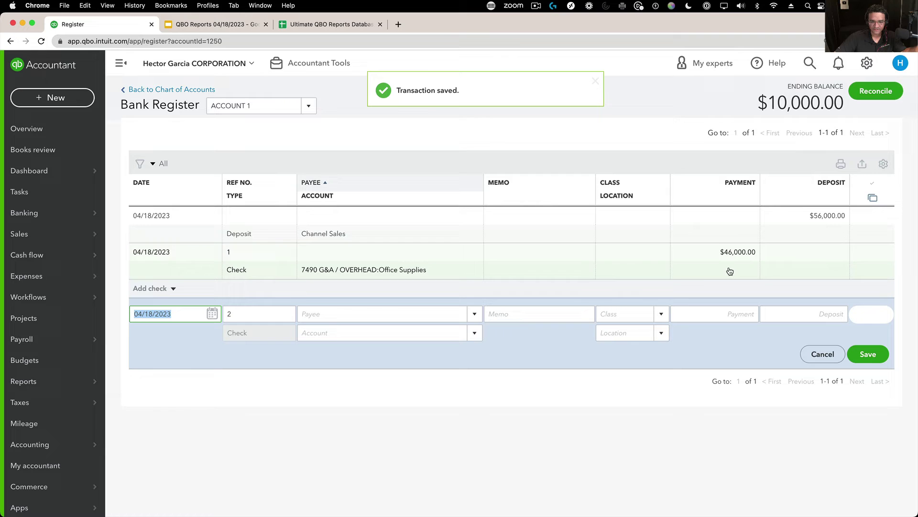
{"action": "left_click", "coordinate": [299, 112]}
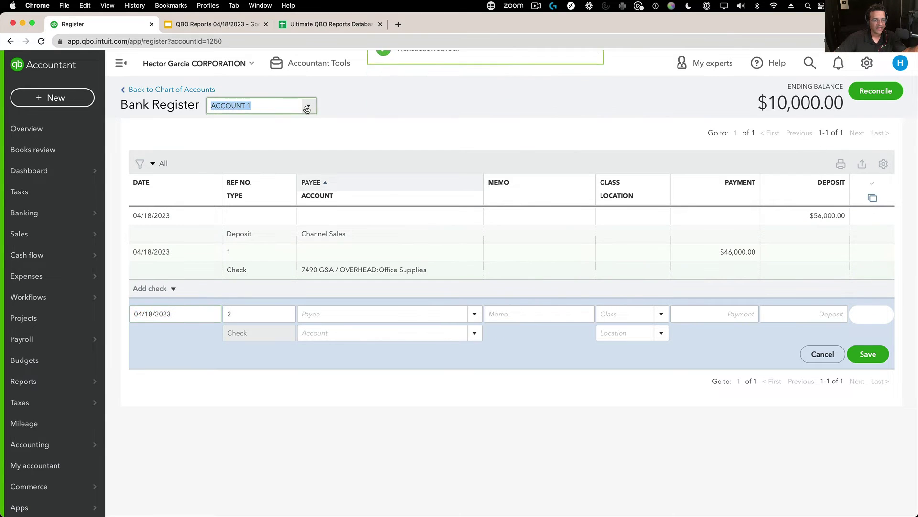
- Switch the register to ACCOUNT 2 and save an $89,500 deposit to Channel Sales
{"action": "left_click", "coordinate": [282, 144]}
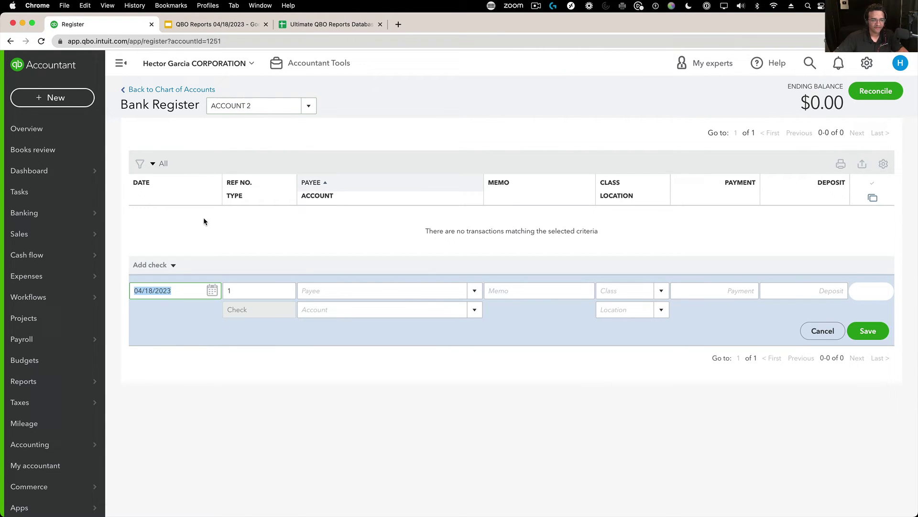
{"action": "left_click", "coordinate": [829, 291]}
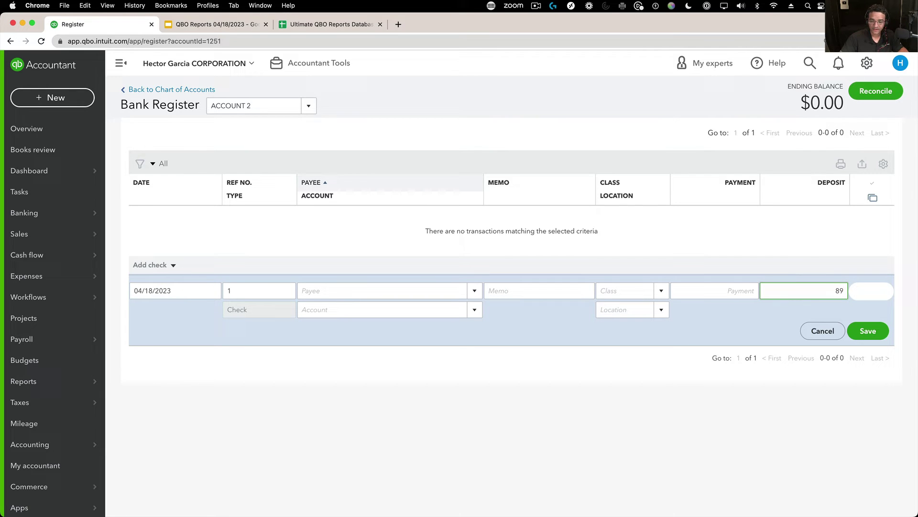
{"action": "left_click", "coordinate": [359, 313]}
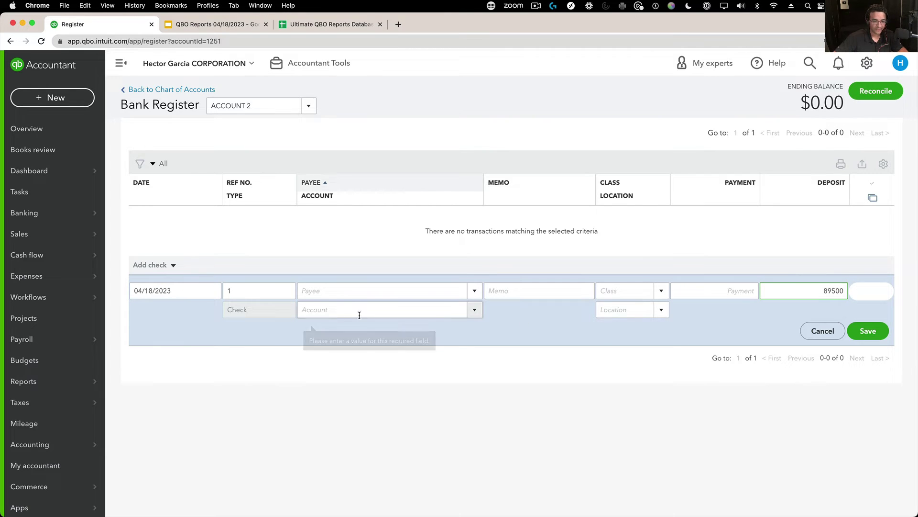
{"action": "left_click", "coordinate": [334, 310]}
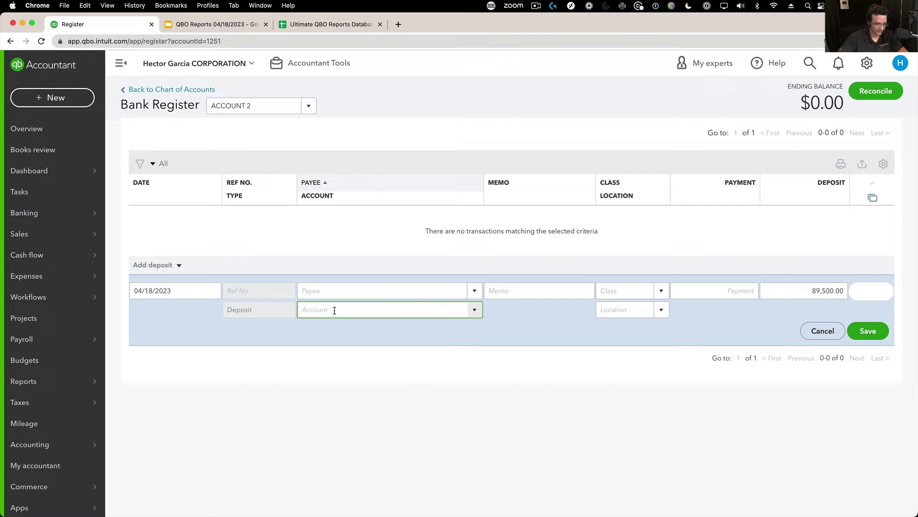
{"action": "type", "text": "chan"}
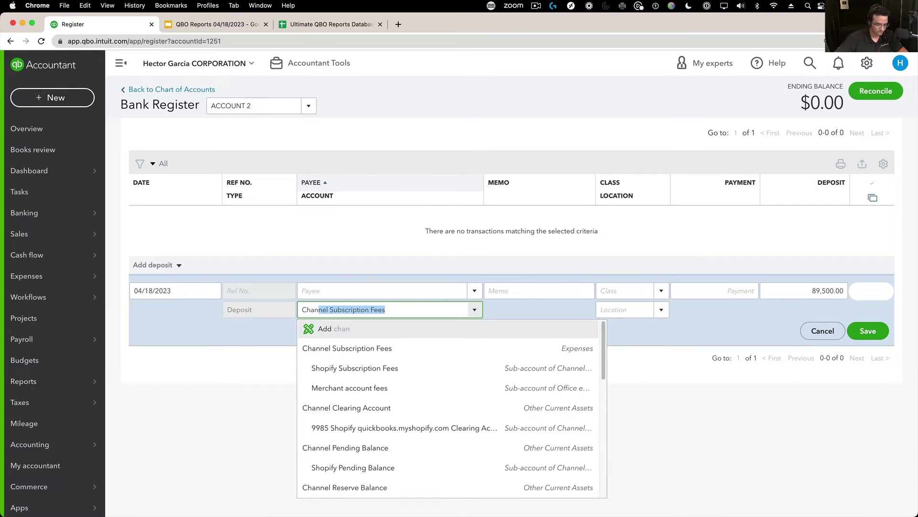
{"action": "type", "text": "n"}
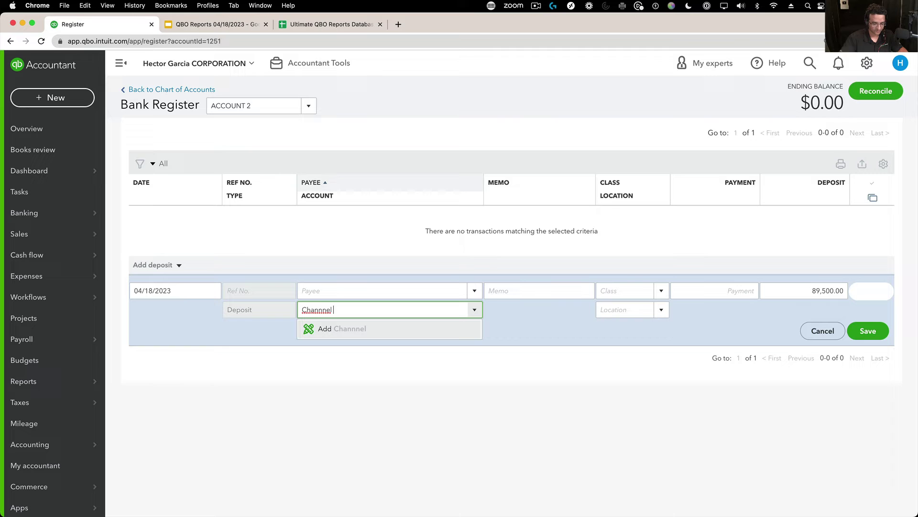
{"action": "key", "text": "BackSpace"}
{"action": "type", "text": "el sa"}
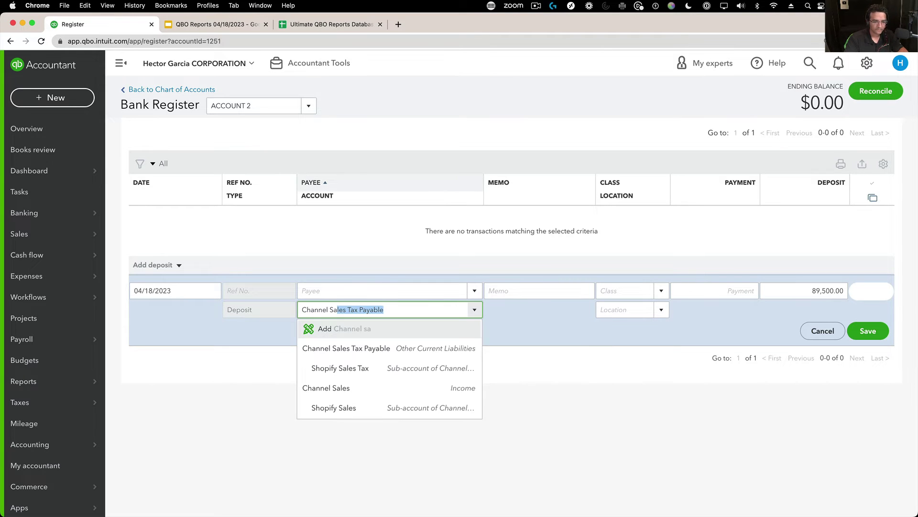
{"action": "left_click", "coordinate": [335, 387]}
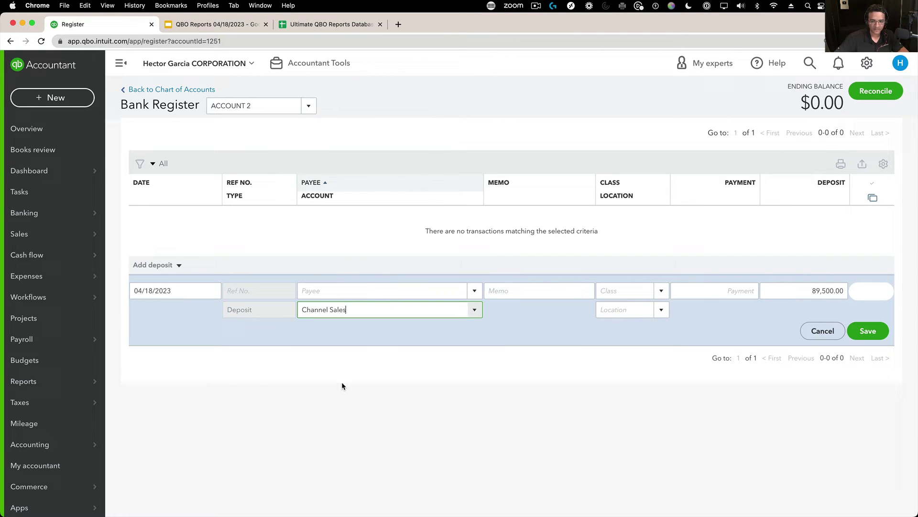
{"action": "left_click", "coordinate": [867, 331]}
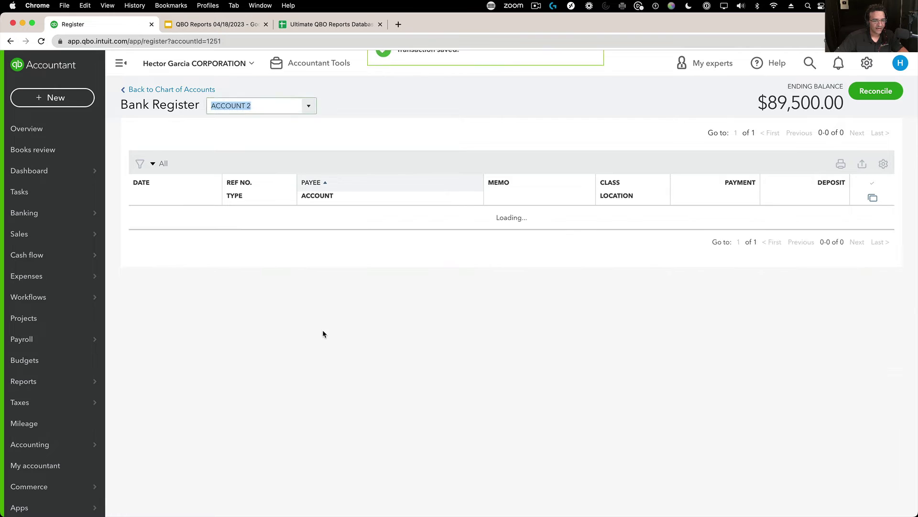
- Record and save a $74,100 payment to 7490 Office Supplies in ACCOUNT 2
{"action": "left_click", "coordinate": [333, 295]}
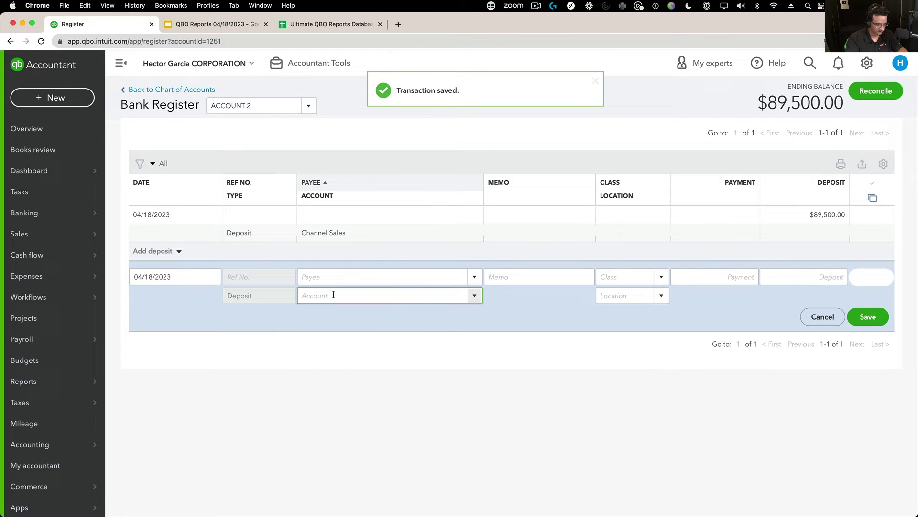
{"action": "type", "text": "office"}
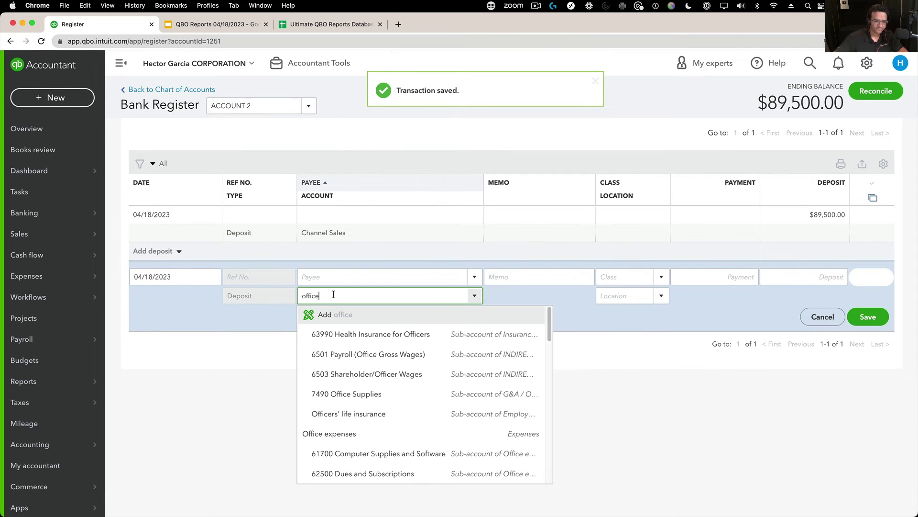
{"action": "left_click", "coordinate": [347, 395]}
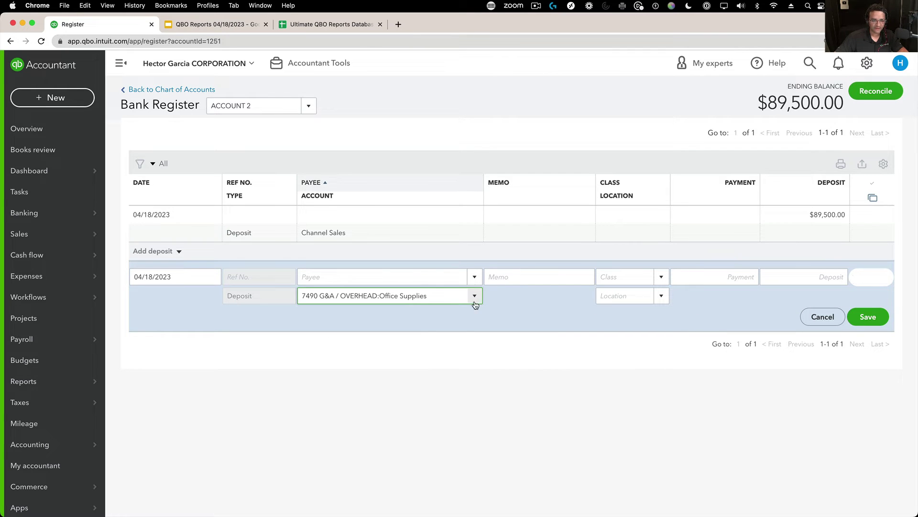
{"action": "left_click", "coordinate": [801, 275]}
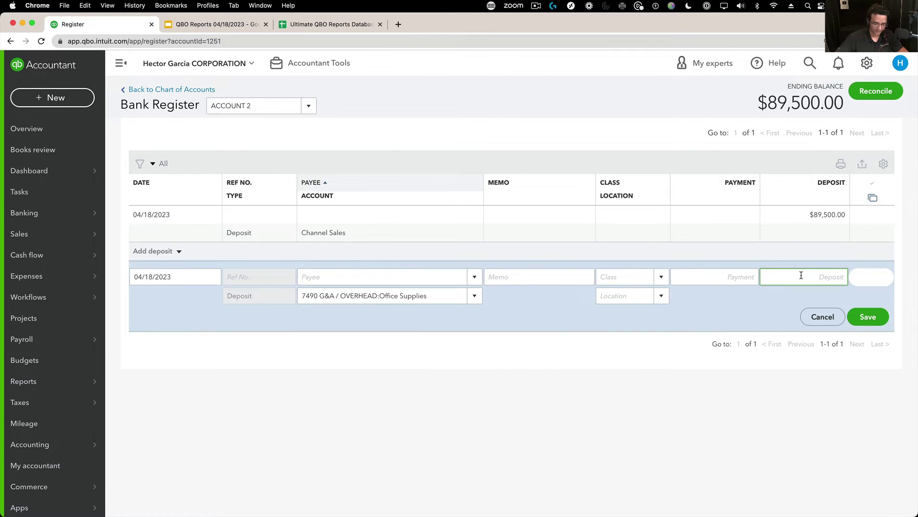
{"action": "left_click", "coordinate": [754, 276]}
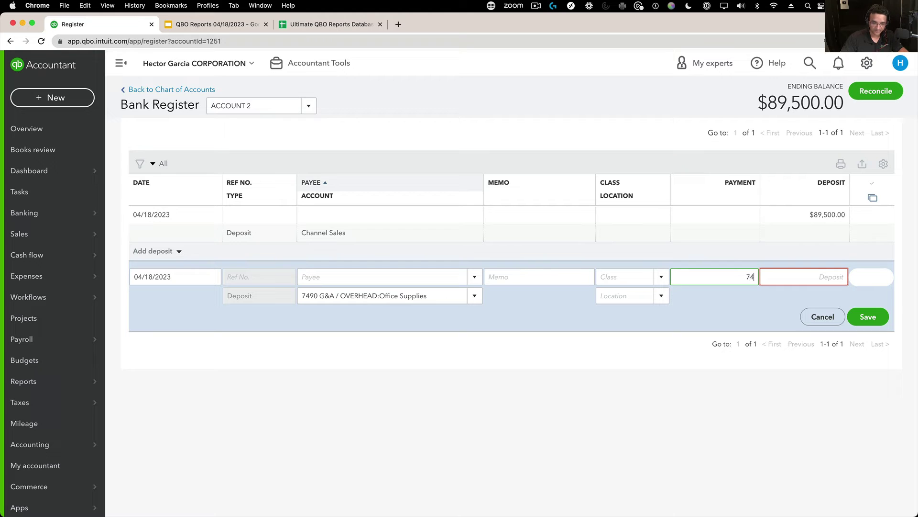
{"action": "key", "text": "Tab"}
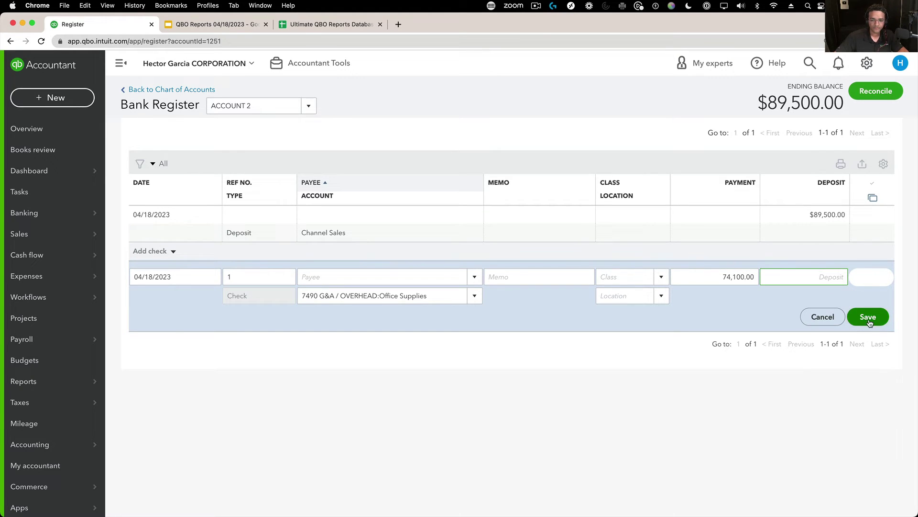
{"action": "left_click", "coordinate": [869, 318]}
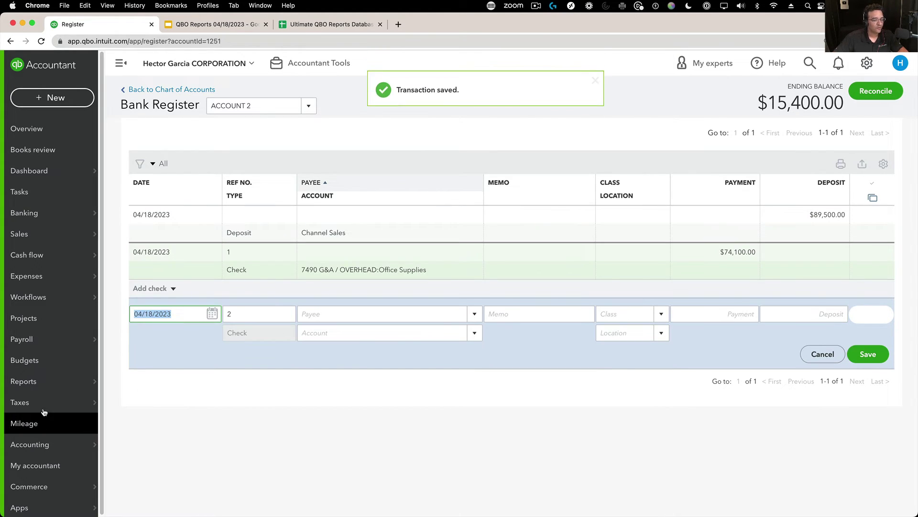
{"action": "mouse_move", "coordinate": [45, 381]}
{"action": "left_click", "coordinate": [120, 381]}
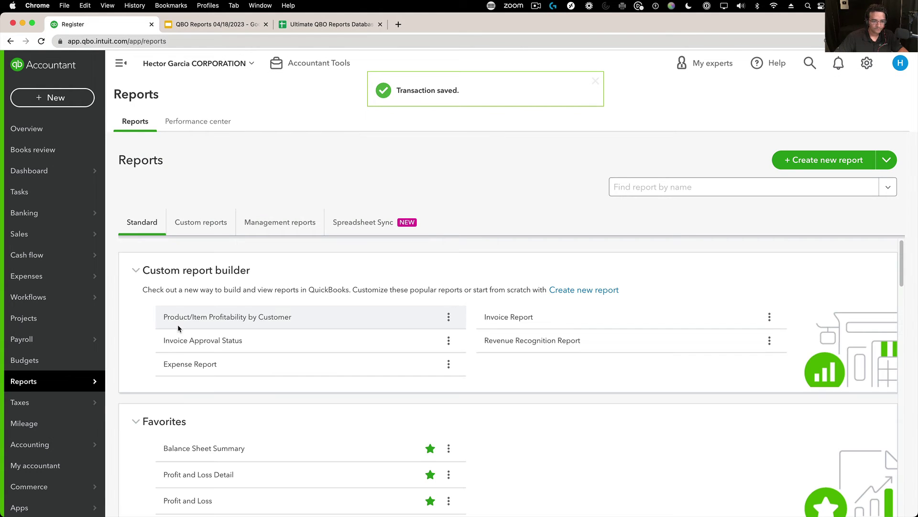
- Run the Profit and Loss report for 04/18/2023 and review the Display columns by options
{"action": "left_click", "coordinate": [187, 500]}
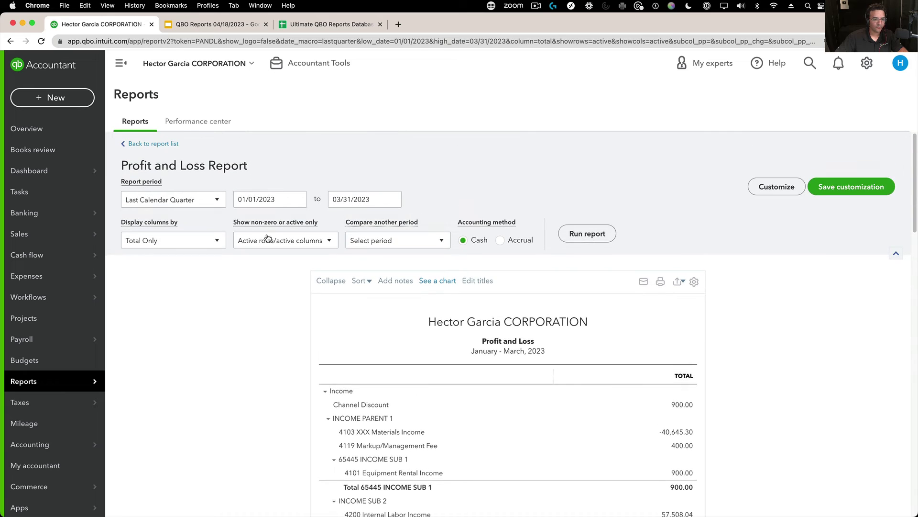
{"action": "left_click", "coordinate": [285, 198]}
{"action": "type", "text": "0418"}
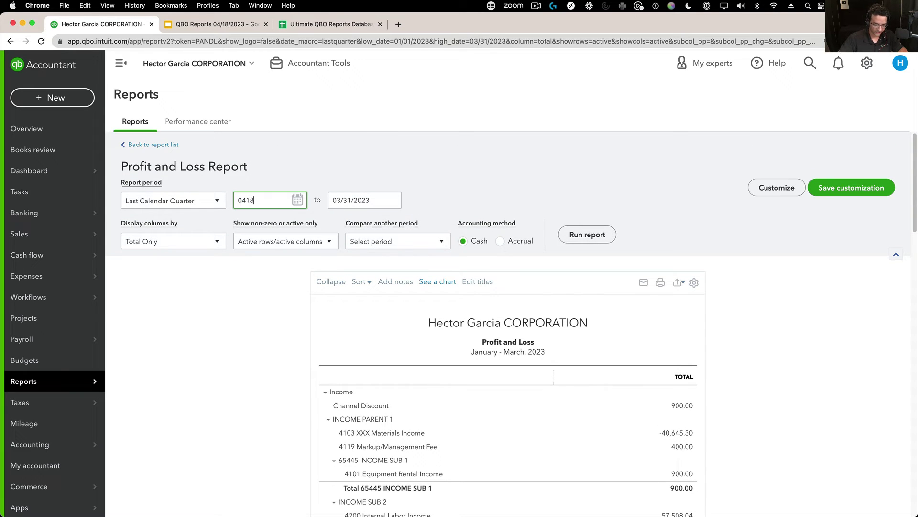
{"action": "type", "text": "4/18/2023"}
{"action": "key", "text": "Tab"}
{"action": "type", "text": "0"}
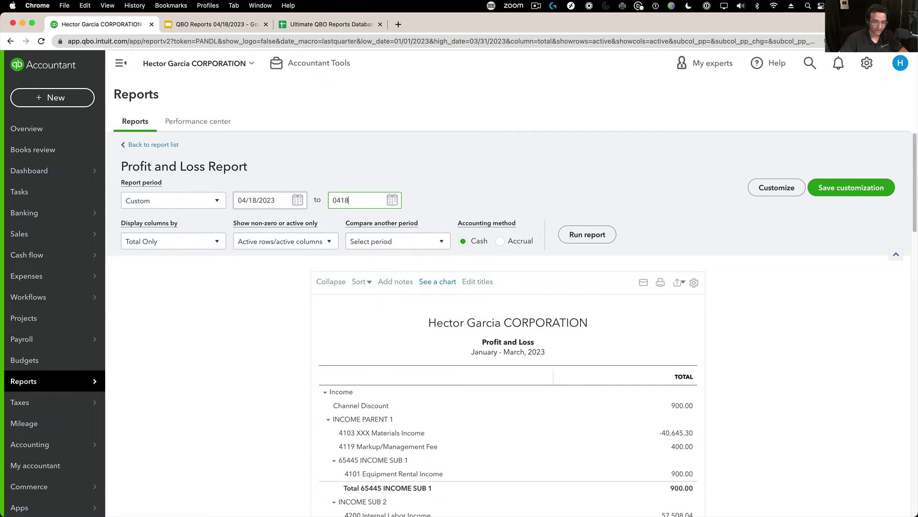
{"action": "left_click", "coordinate": [591, 235]}
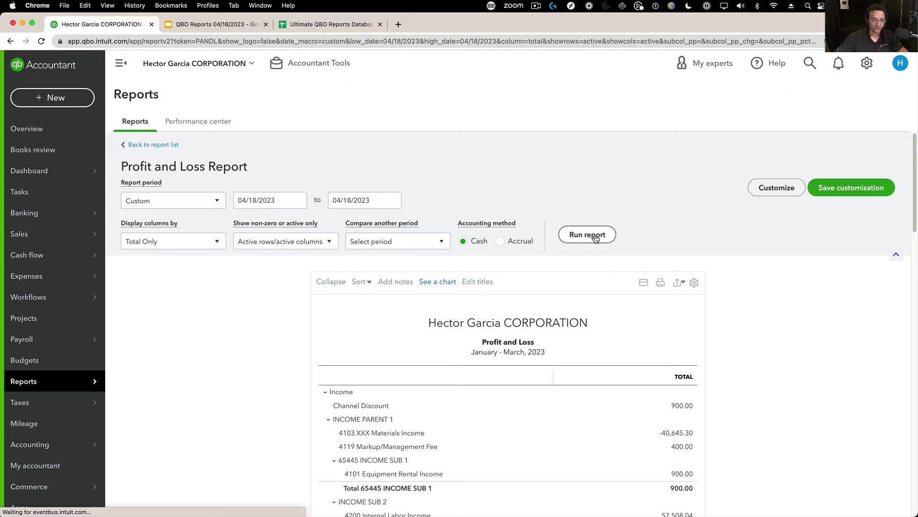
{"action": "scroll", "coordinate": [595, 235], "scroll_direction": "down", "scroll_amount": 2}
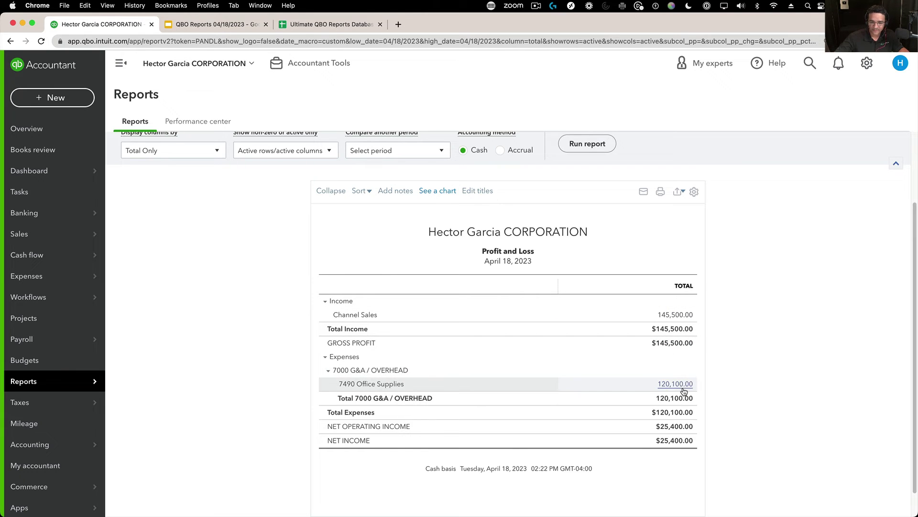
{"action": "left_click", "coordinate": [164, 151]}
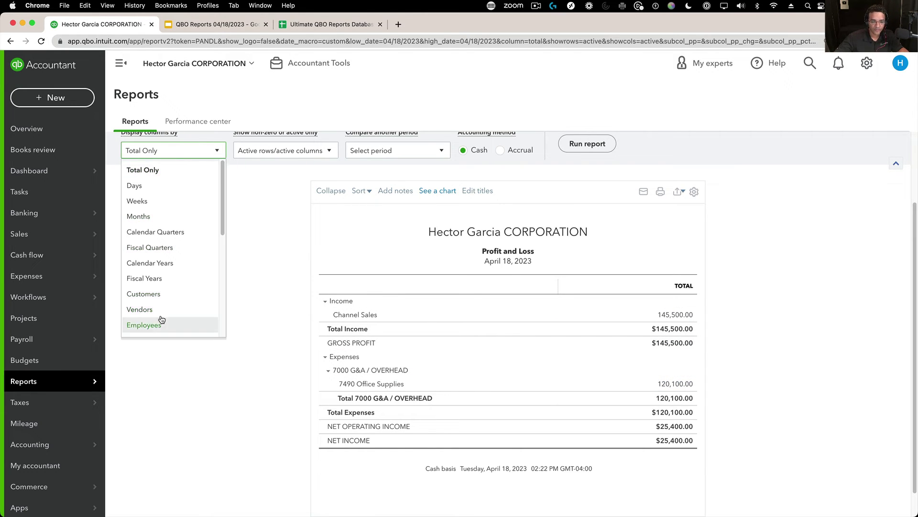
{"action": "scroll", "coordinate": [163, 306], "scroll_direction": "down", "scroll_amount": 5}
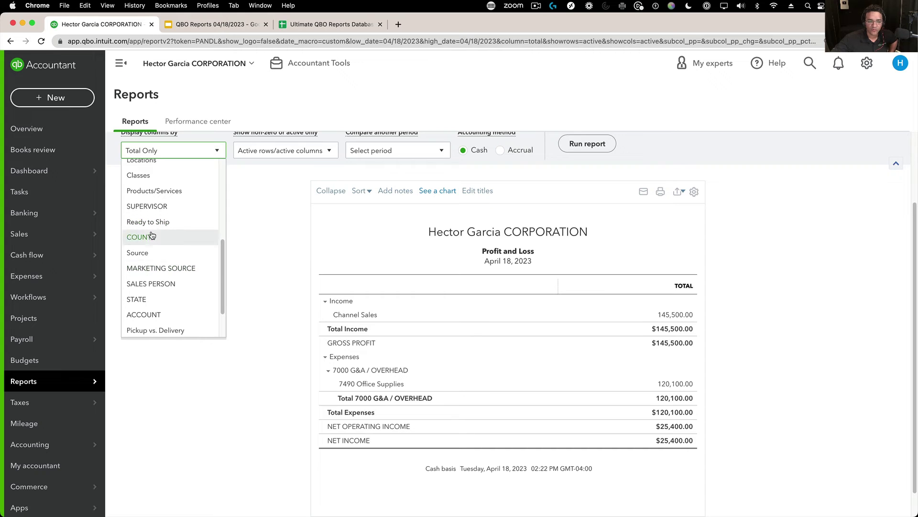
{"action": "left_click", "coordinate": [205, 438]}
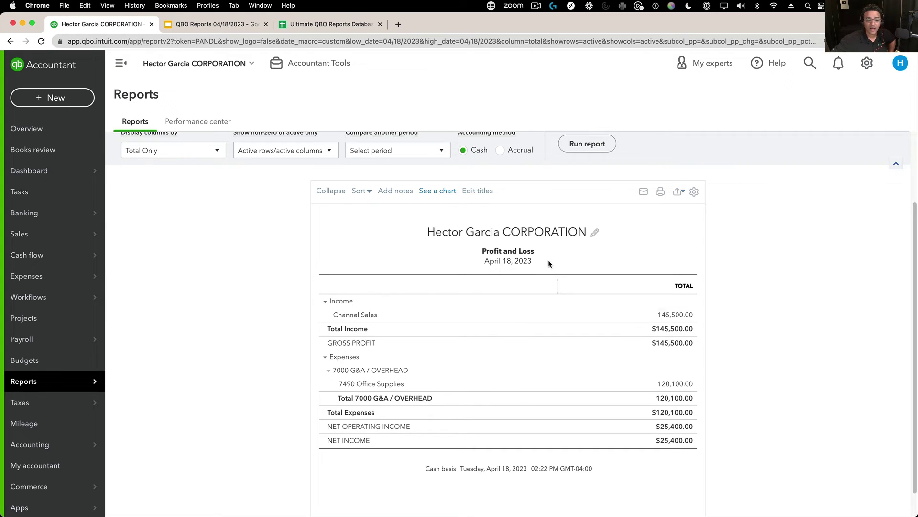
- Tag the $89,500 Channel Sales deposit as ACCOUNT: ACCOUNT 2 and save and close it
{"action": "left_click", "coordinate": [681, 315]}
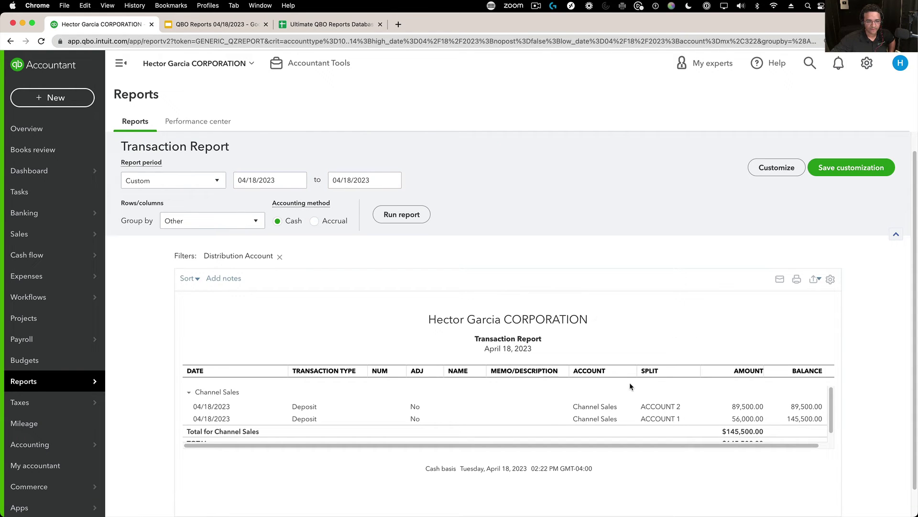
{"action": "left_click", "coordinate": [600, 408]}
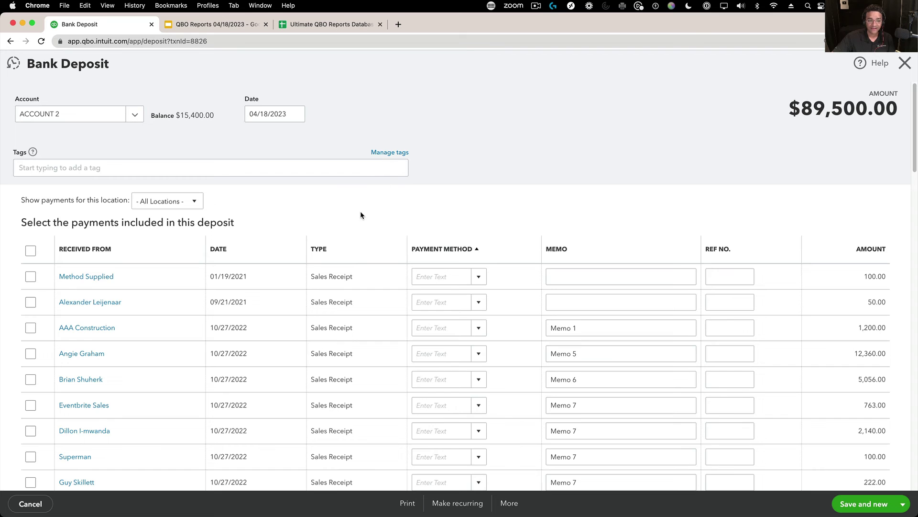
{"action": "scroll", "coordinate": [357, 219], "scroll_direction": "down", "scroll_amount": 20}
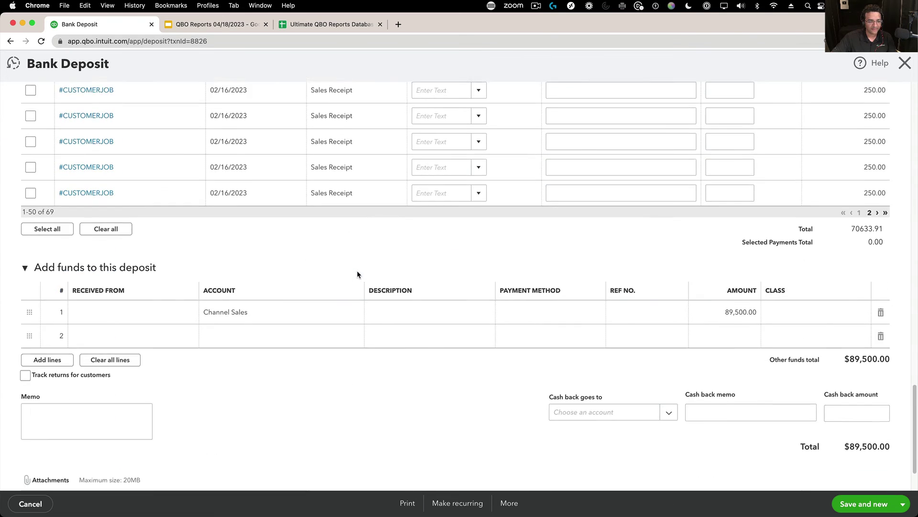
{"action": "scroll", "coordinate": [357, 274], "scroll_direction": "down", "scroll_amount": 3}
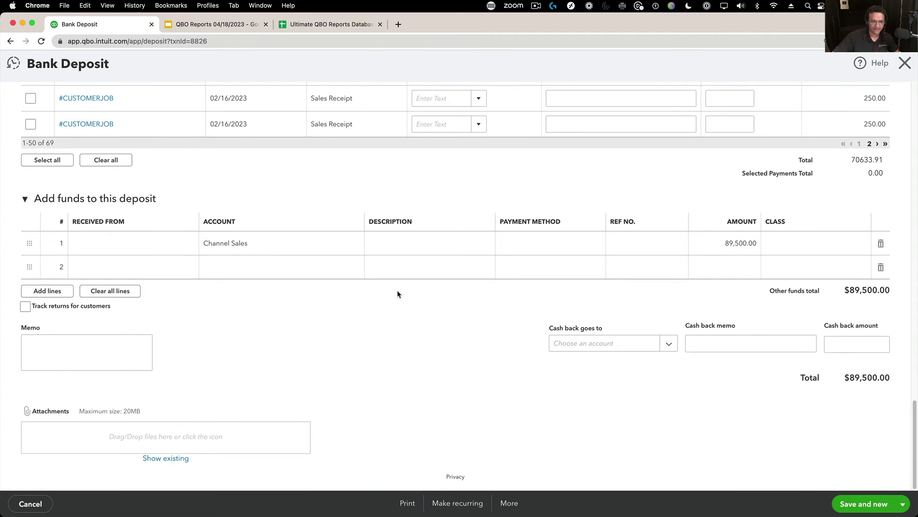
{"action": "scroll", "coordinate": [397, 290], "scroll_direction": "up", "scroll_amount": 20}
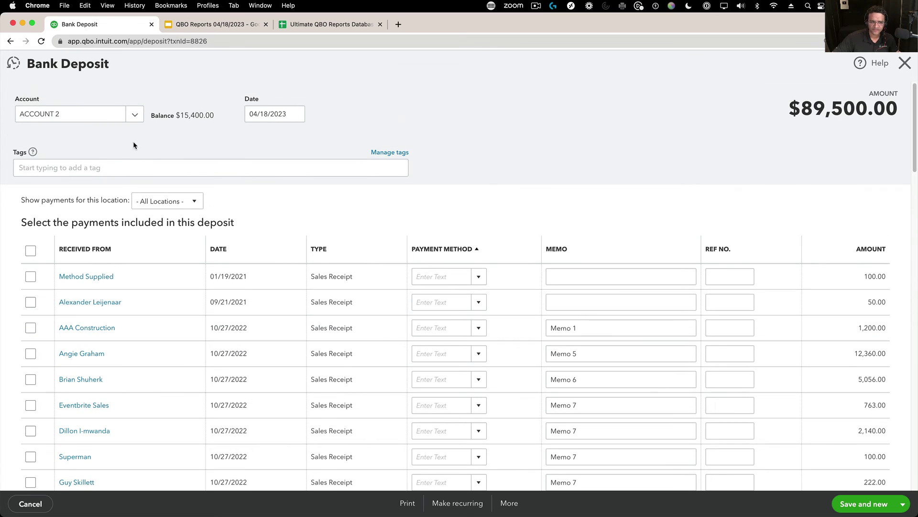
{"action": "left_click", "coordinate": [99, 166]}
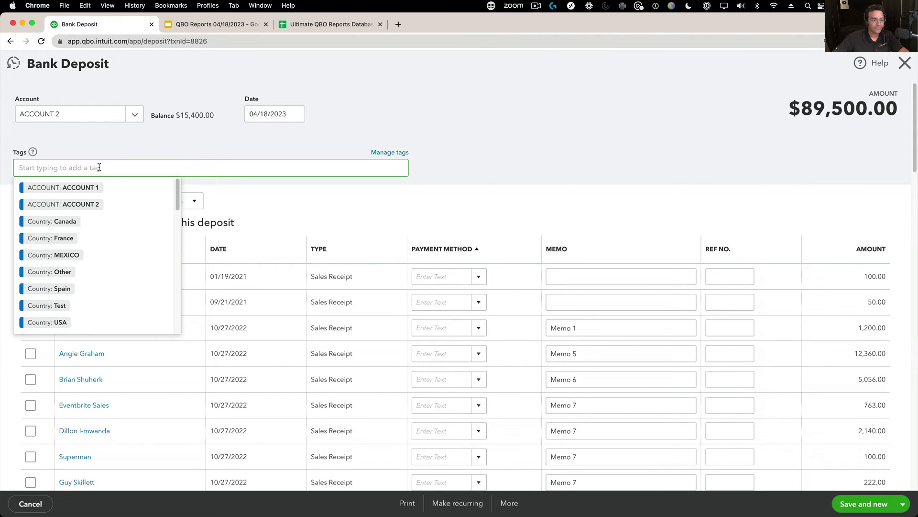
{"action": "left_click", "coordinate": [84, 204]}
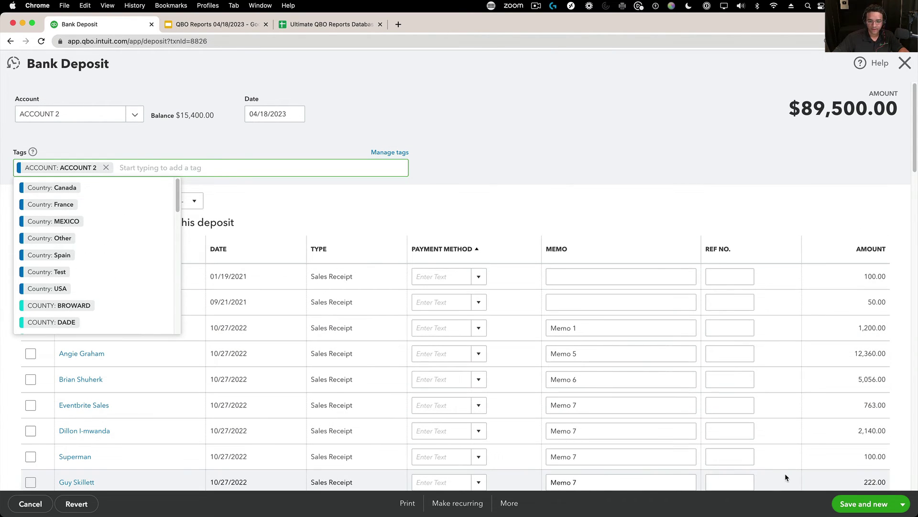
{"action": "left_click", "coordinate": [903, 504]}
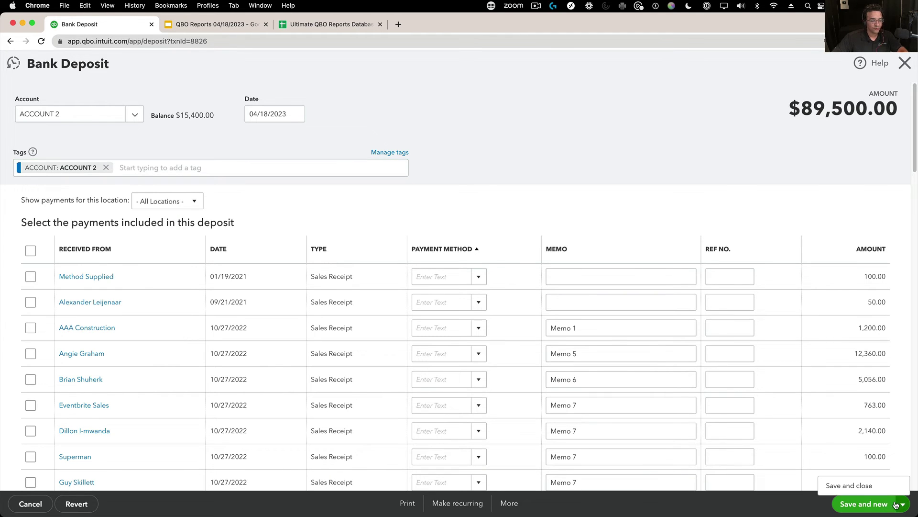
{"action": "left_click", "coordinate": [872, 490]}
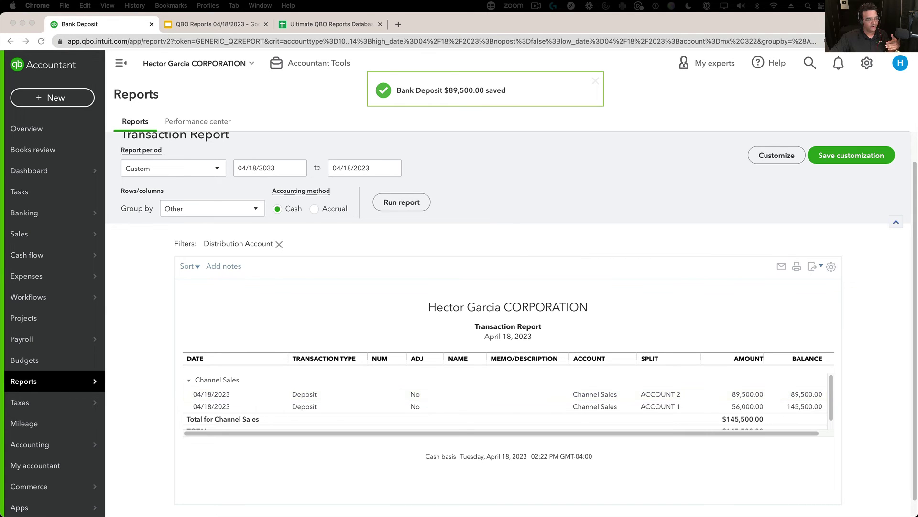
- Tag the $56,000 deposit as ACCOUNT: ACCOUNT 1 and save it
{"action": "left_click", "coordinate": [659, 407]}
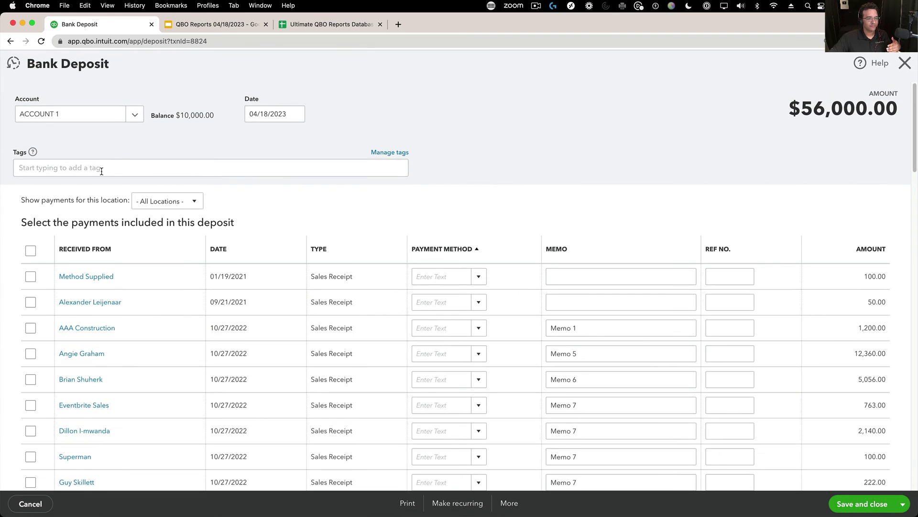
{"action": "left_click", "coordinate": [101, 171]}
{"action": "type", "text": "account"}
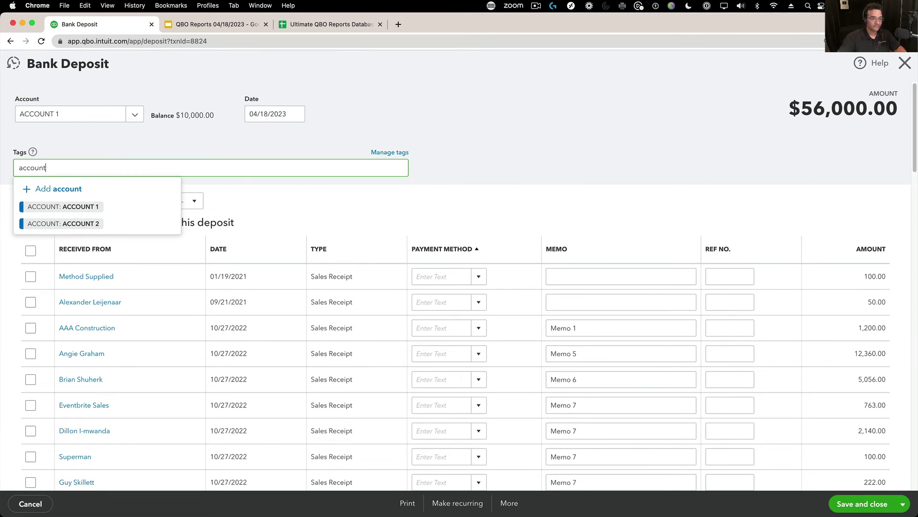
{"action": "left_click", "coordinate": [91, 204]}
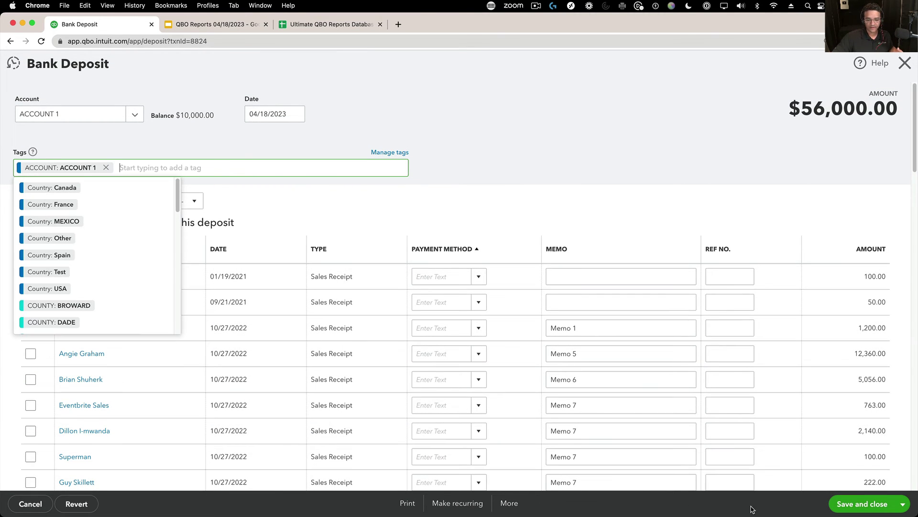
{"action": "left_click", "coordinate": [861, 503]}
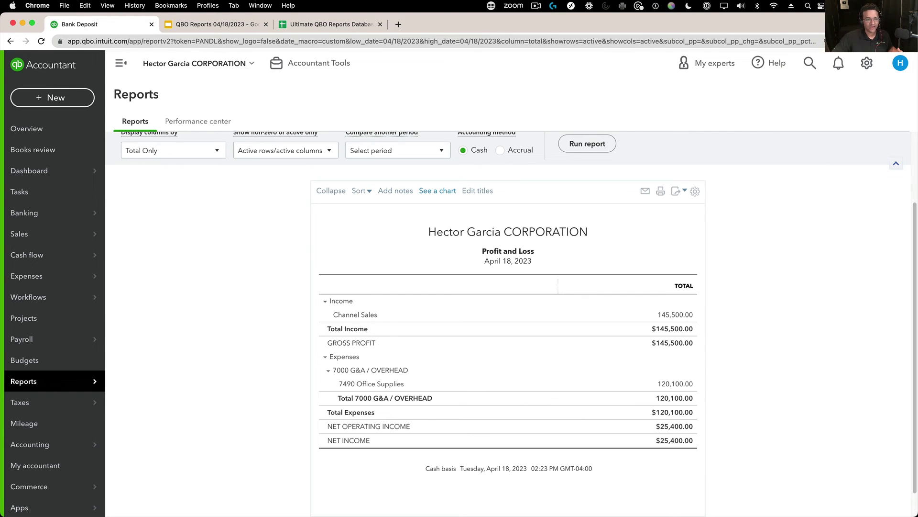
- Rerun the 04/18/2023 Profit and Loss with columns split by the ACCOUNT tag
{"action": "left_click", "coordinate": [271, 249]}
{"action": "scroll", "coordinate": [202, 245], "scroll_direction": "up", "scroll_amount": 3}
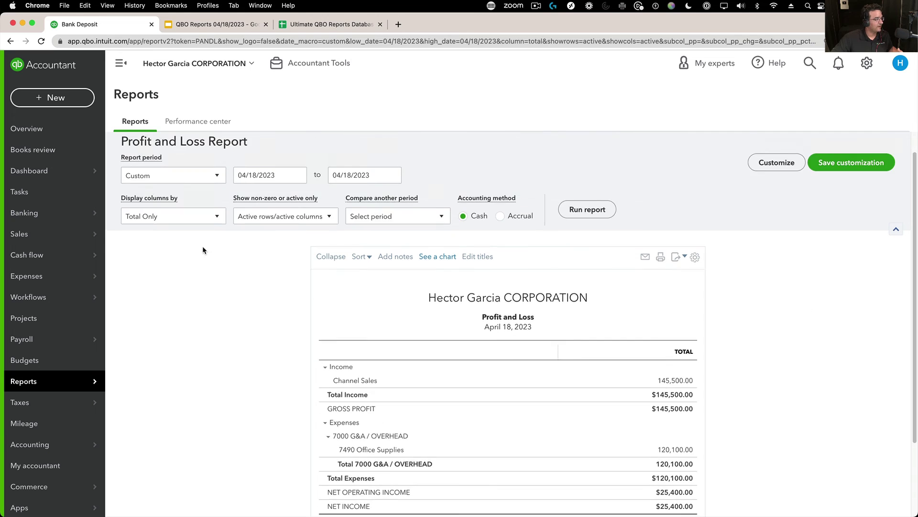
{"action": "left_click", "coordinate": [154, 234]}
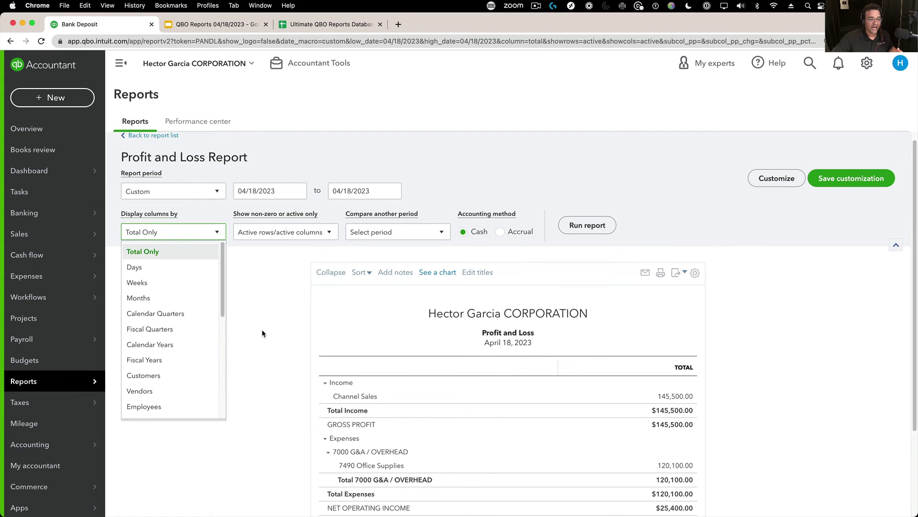
{"action": "scroll", "coordinate": [154, 335], "scroll_direction": "down", "scroll_amount": 10}
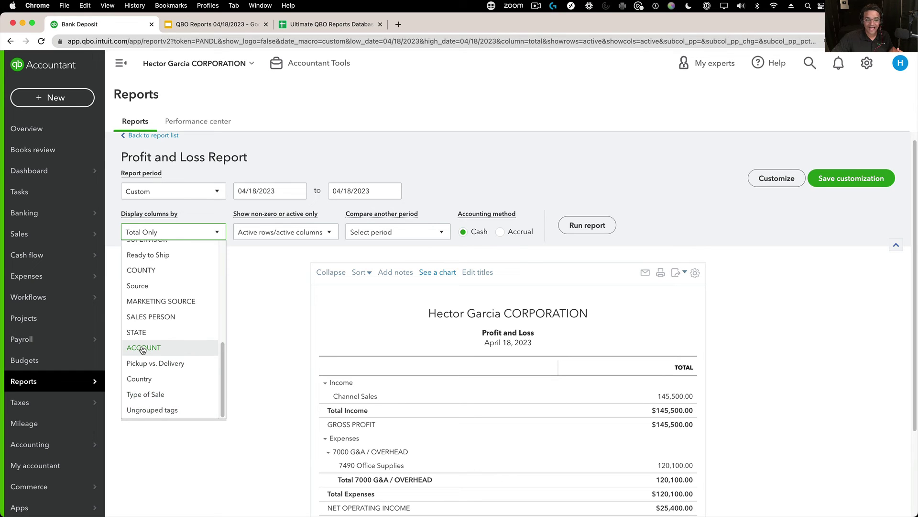
{"action": "left_click", "coordinate": [143, 348]}
{"action": "left_click", "coordinate": [590, 226]}
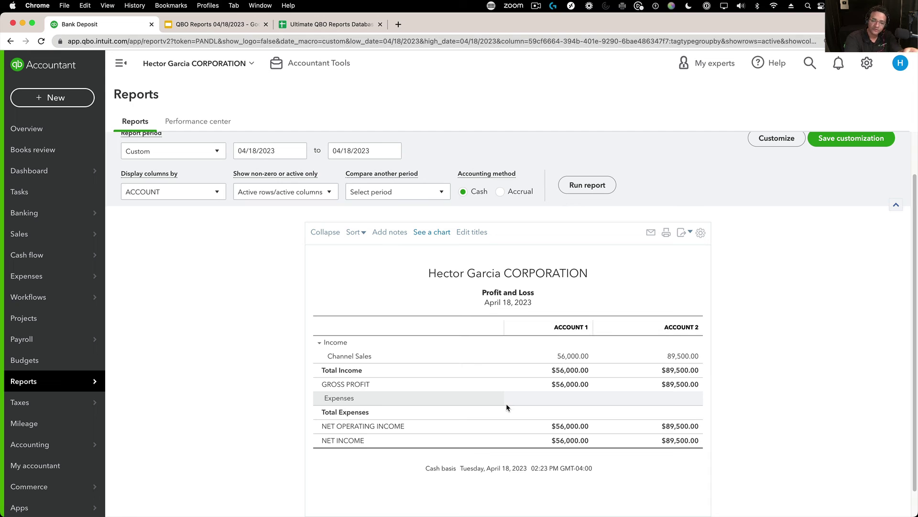
{"action": "left_click", "coordinate": [216, 192]}
{"action": "scroll", "coordinate": [163, 268], "scroll_direction": "up", "scroll_amount": 10}
- Rerun the Profit and Loss as Total Only and drill into the 120,100.00 Office Supplies amount
{"action": "left_click", "coordinate": [157, 213]}
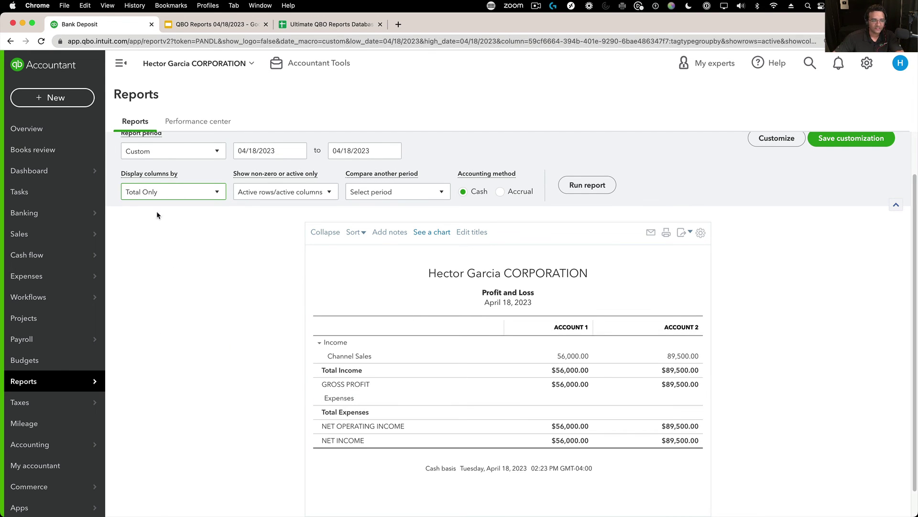
{"action": "left_click", "coordinate": [586, 185]}
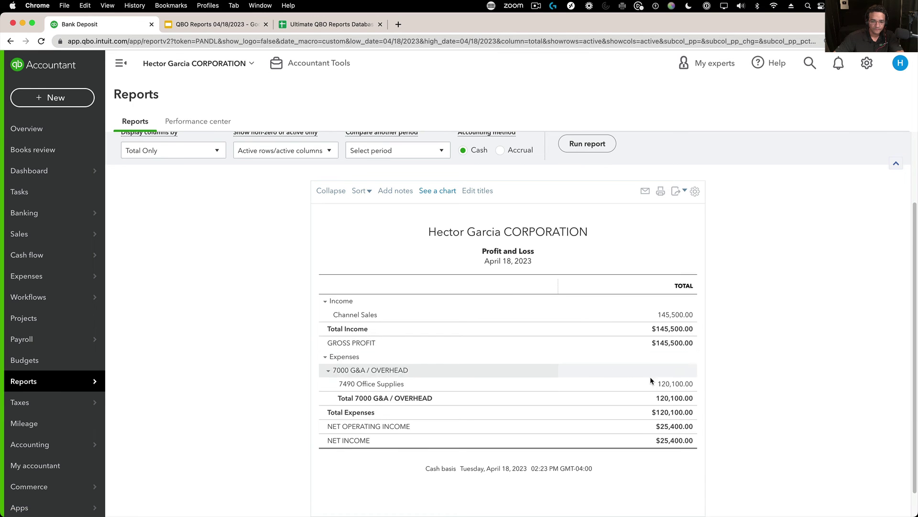
{"action": "left_click", "coordinate": [675, 384]}
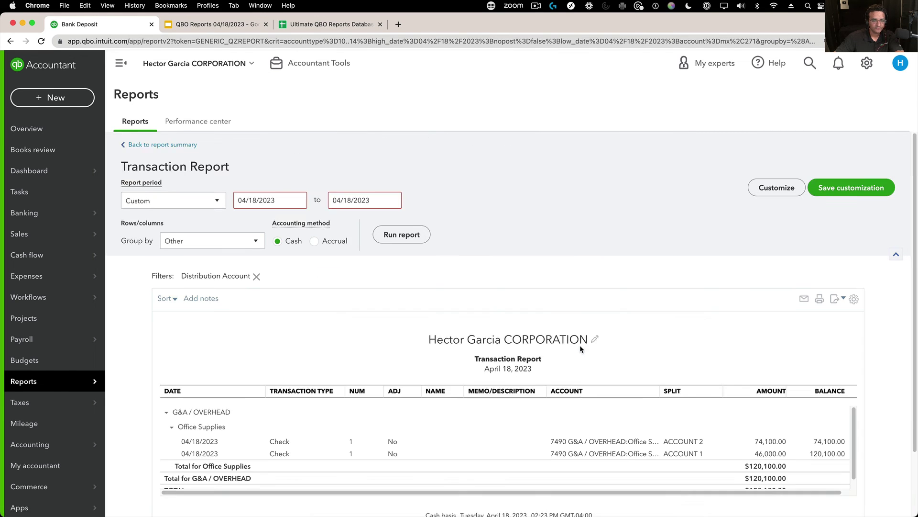
- Tag the $74,100 Office Supplies check as ACCOUNT 2 and save it
{"action": "left_click", "coordinate": [601, 394]}
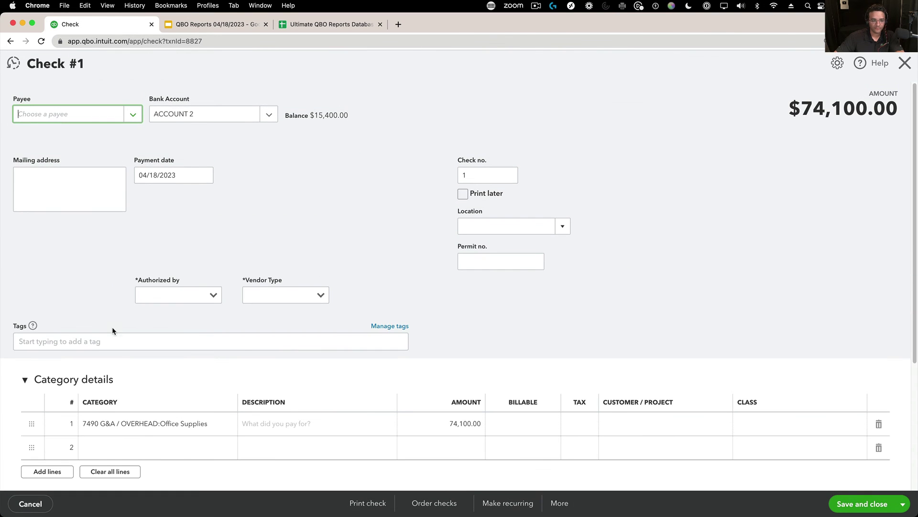
{"action": "left_click", "coordinate": [82, 342]}
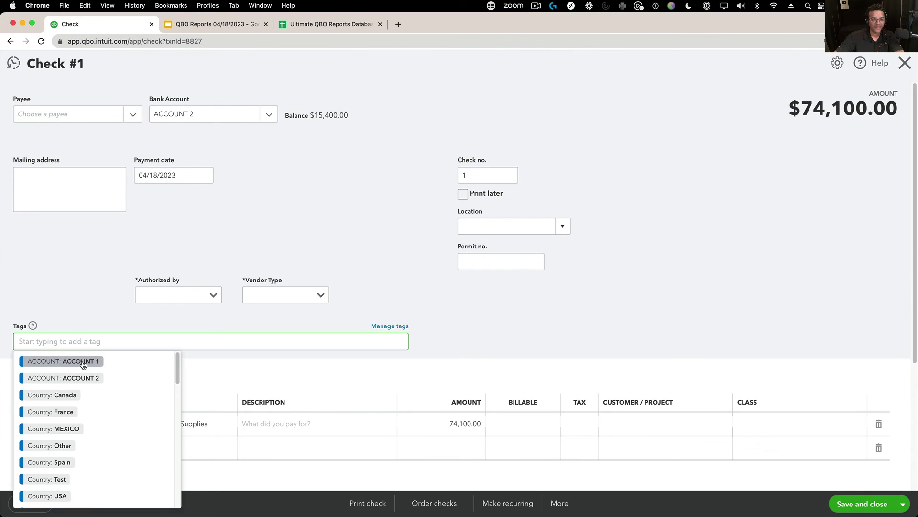
{"action": "left_click", "coordinate": [82, 378]}
{"action": "left_click", "coordinate": [651, 492]}
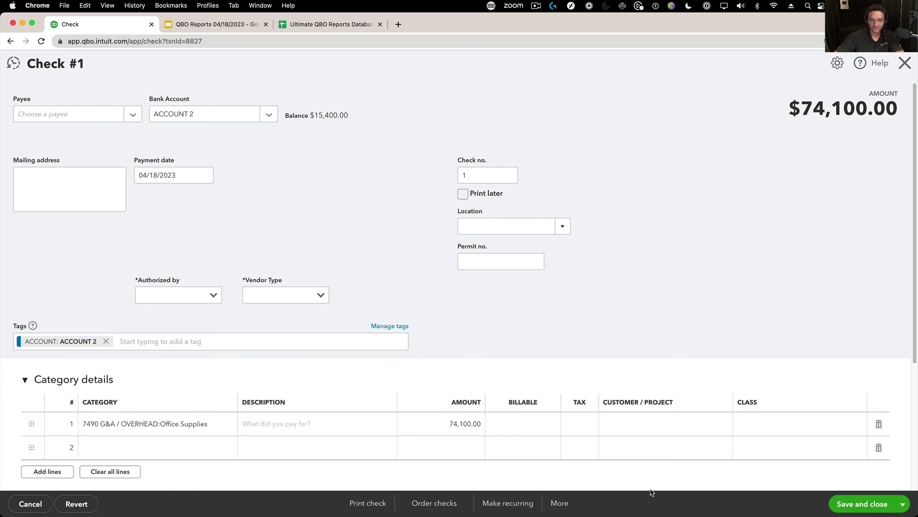
{"action": "left_click", "coordinate": [850, 503]}
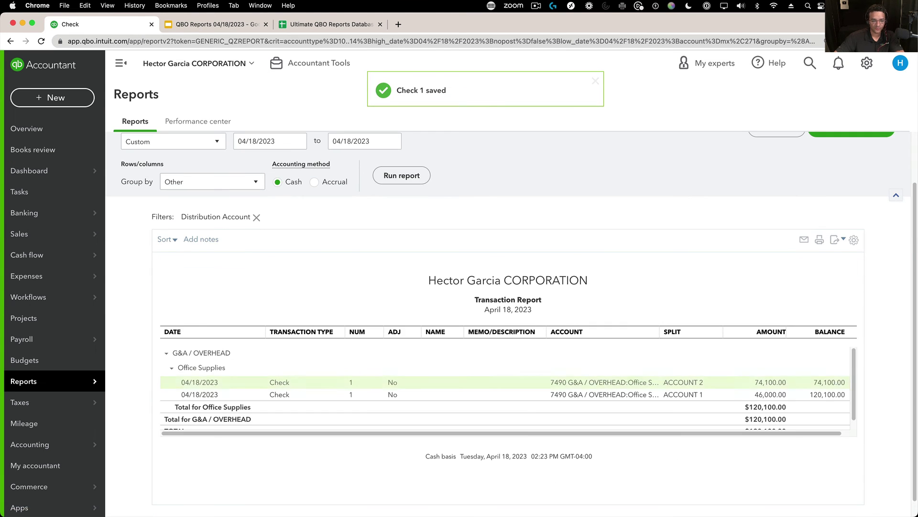
- Tag the $46,000 Office Supplies check as ACCOUNT 1
{"action": "left_click", "coordinate": [689, 396]}
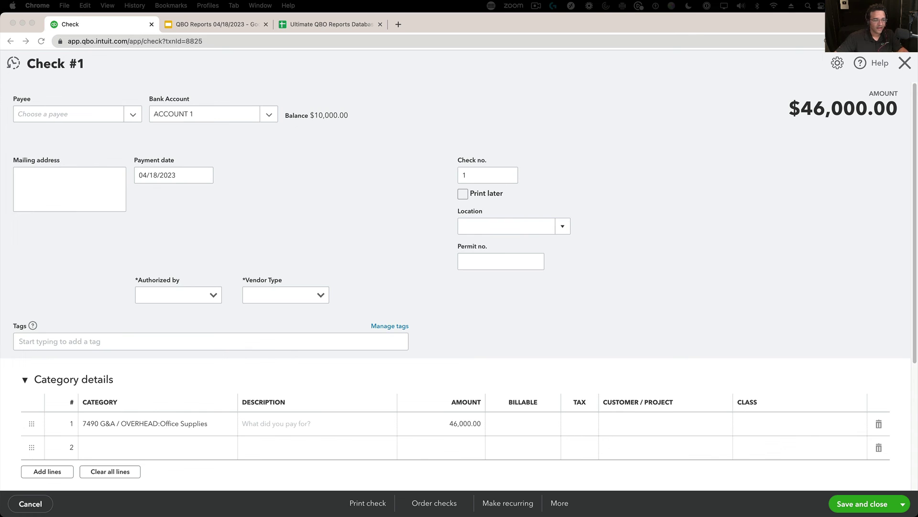
{"action": "left_click", "coordinate": [279, 341]}
{"action": "type", "text": "a"}
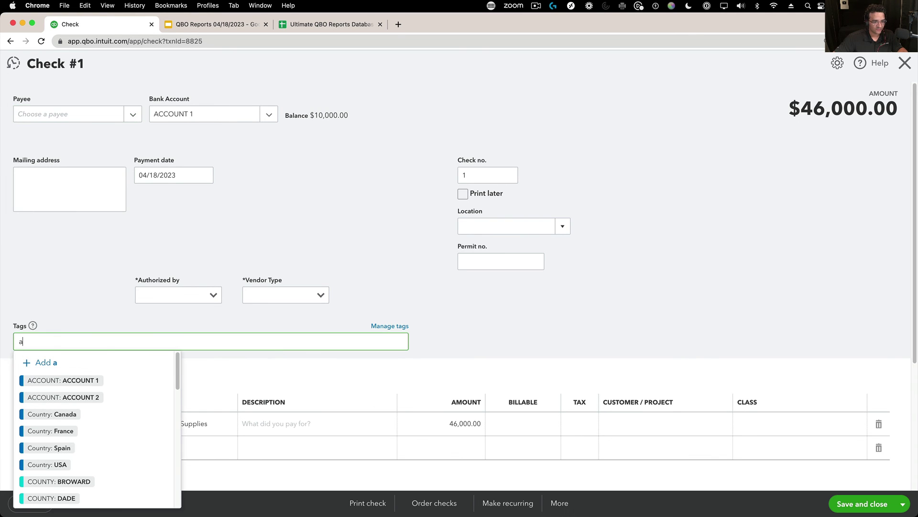
{"action": "left_click", "coordinate": [63, 380]}
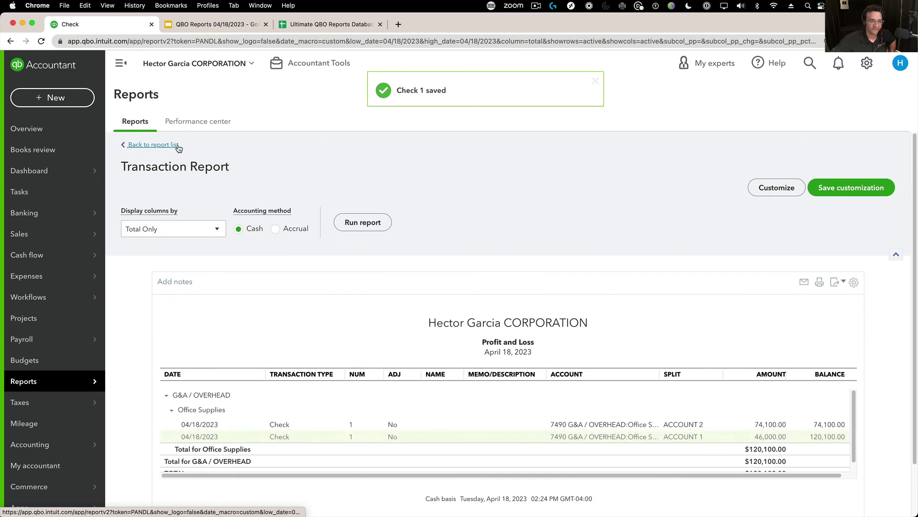
- Rerun the April 18, 2023 Profit and Loss with columns displayed by ACCOUNT
{"action": "left_click", "coordinate": [160, 245]}
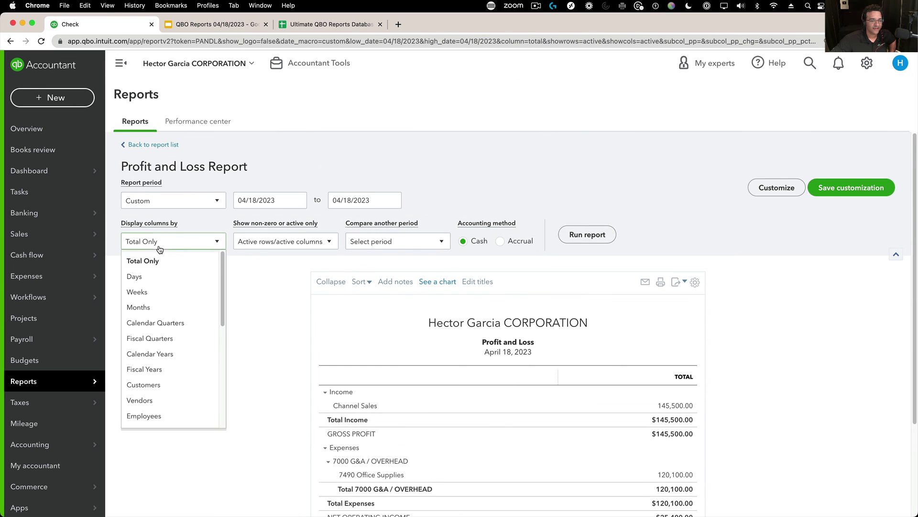
{"action": "scroll", "coordinate": [143, 383], "scroll_direction": "down", "scroll_amount": 10}
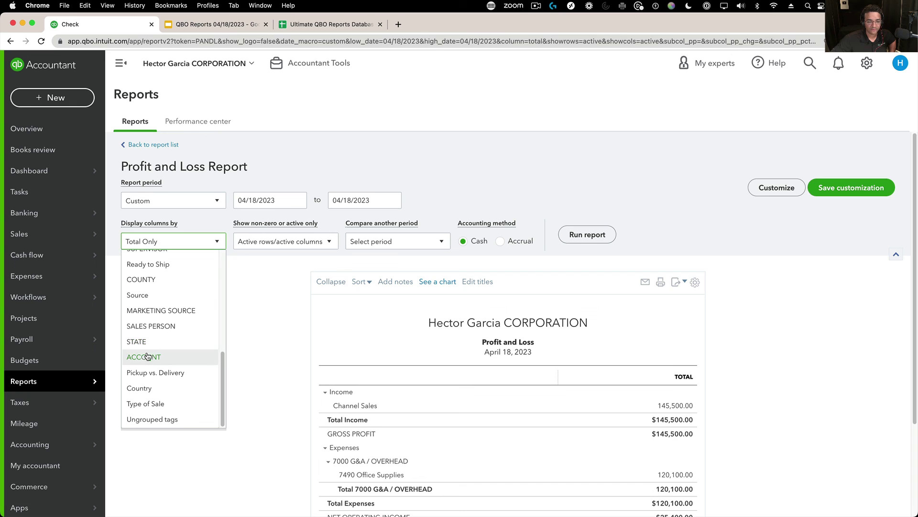
{"action": "left_click", "coordinate": [147, 357]}
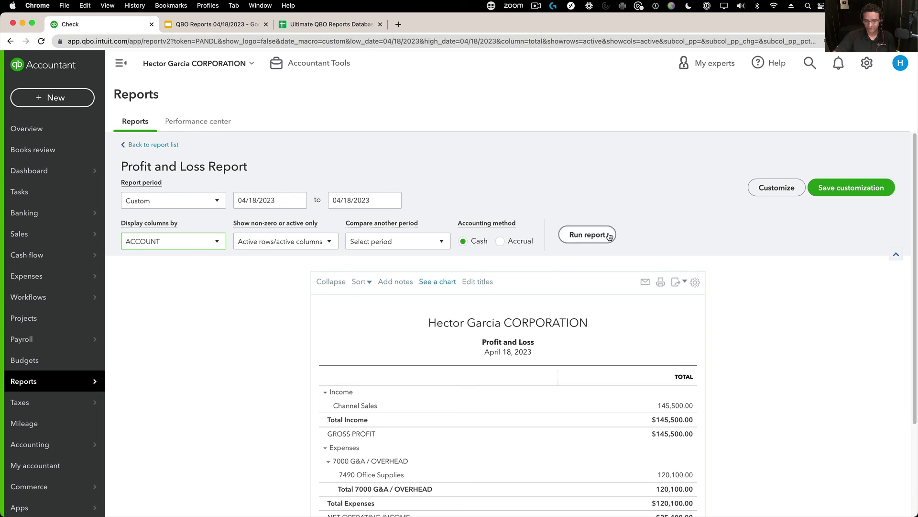
{"action": "left_click", "coordinate": [591, 236]}
{"action": "scroll", "coordinate": [591, 235], "scroll_direction": "down", "scroll_amount": 2}
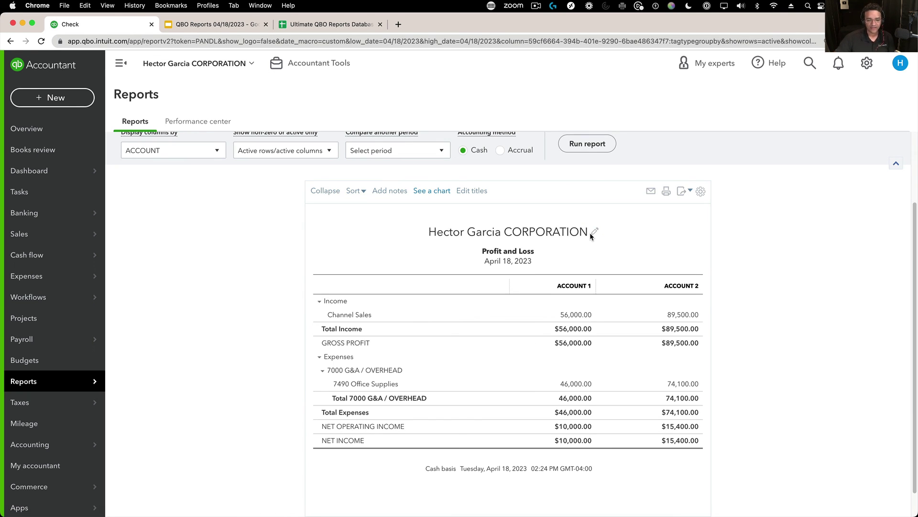